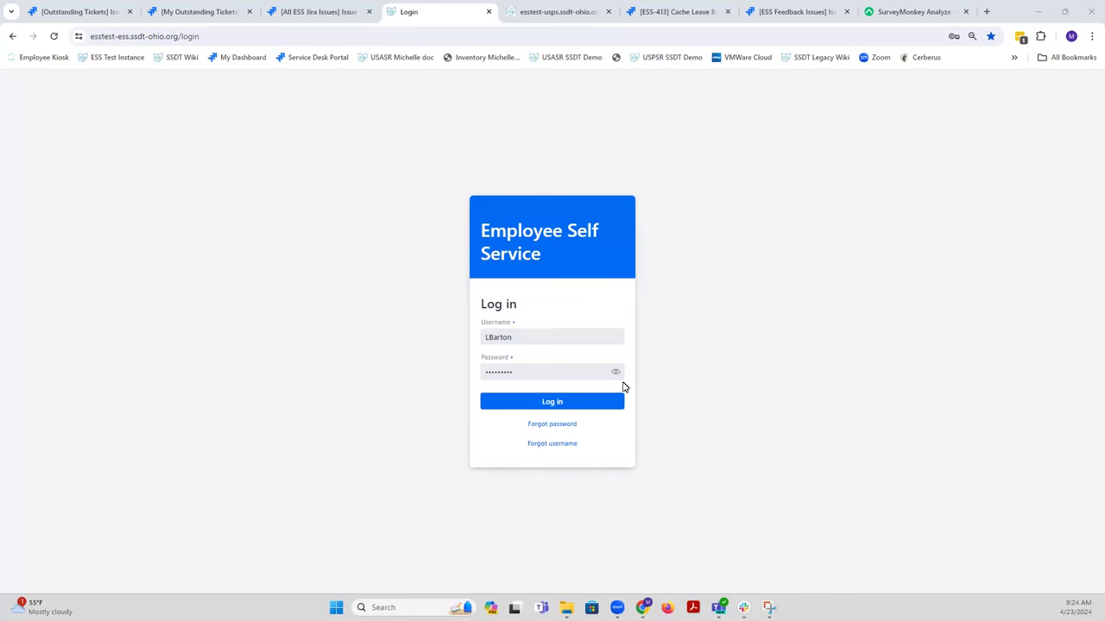
# Step: Log in and decline LastPass's offer to save the password to reach the Home page
pyautogui.click(577, 405)
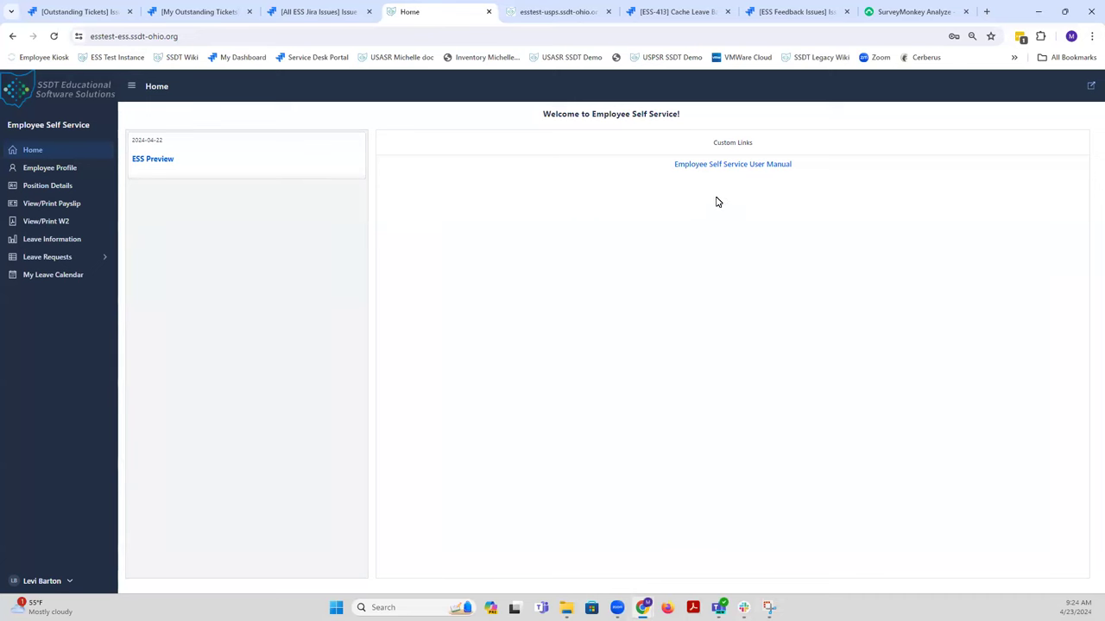
pyautogui.click(1013, 151)
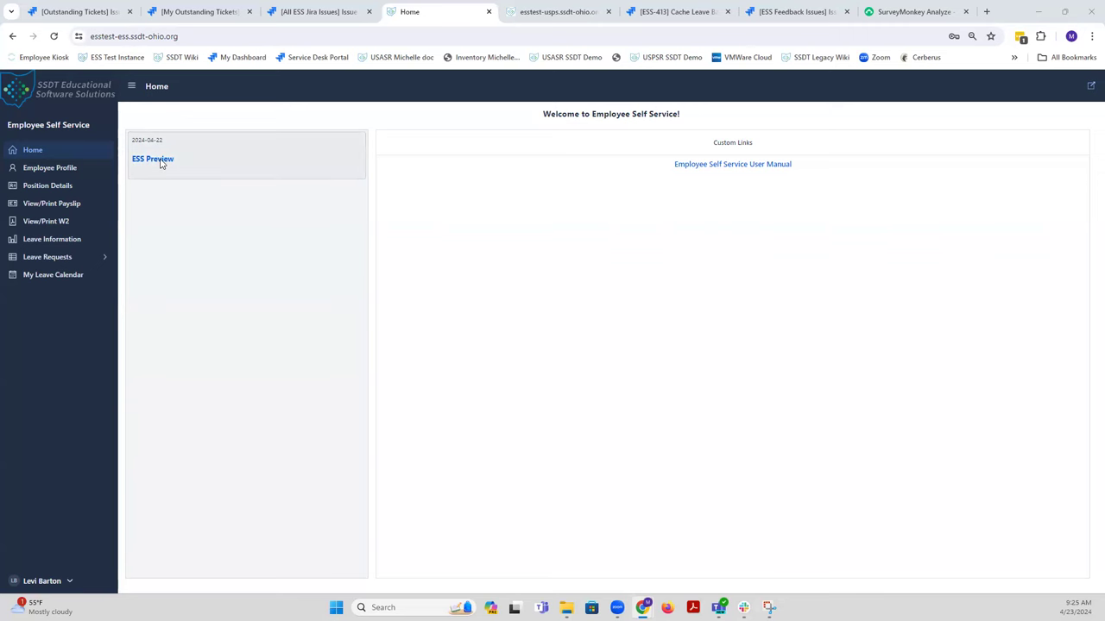
pyautogui.click(160, 163)
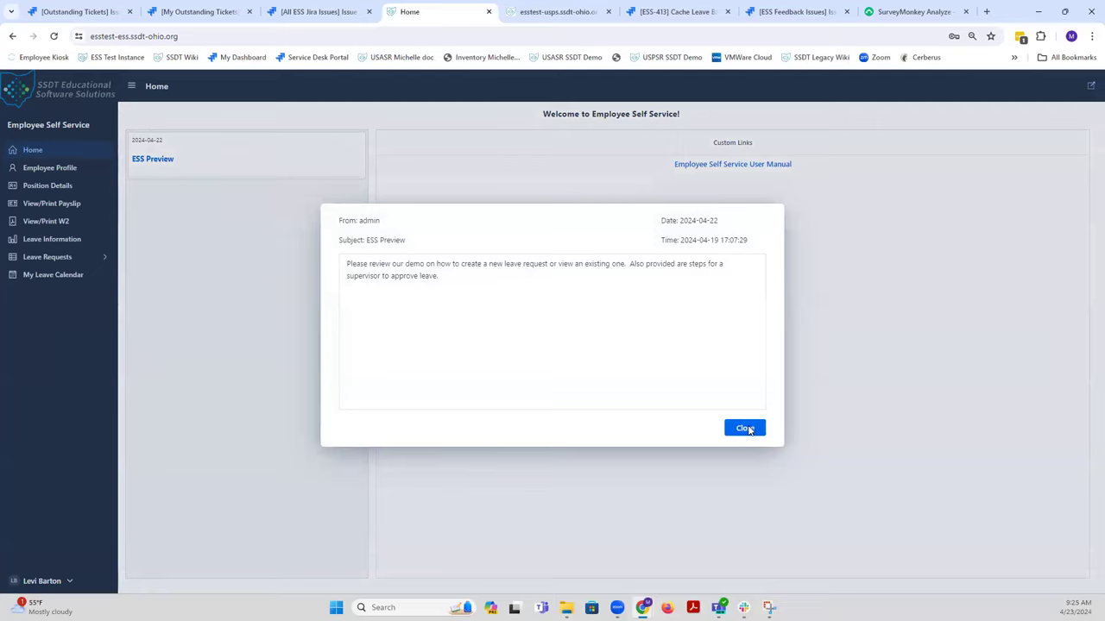
pyautogui.click(749, 428)
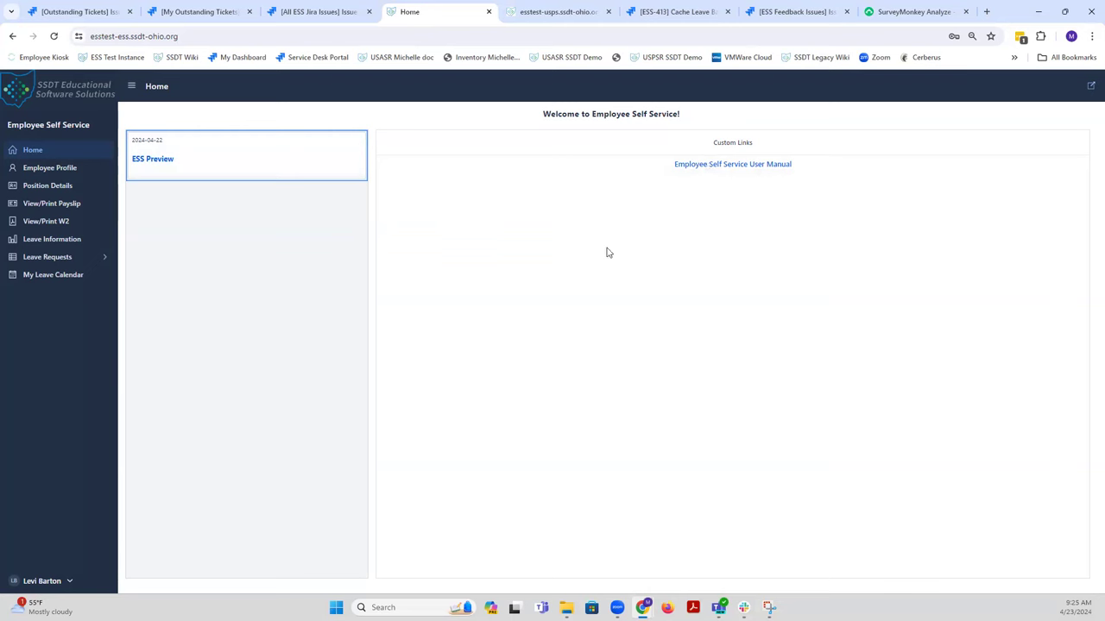
# Step: Open Employee Profile and browse the Contact Info, Dates and Qualifications tabs, ending on Contact Info
pyautogui.click(47, 170)
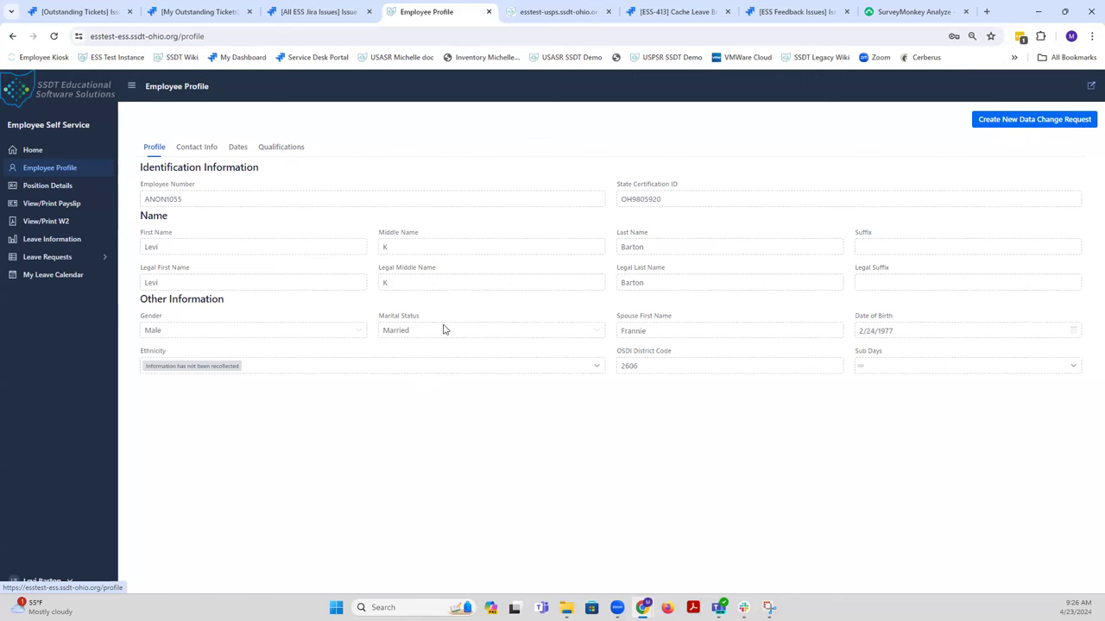
pyautogui.click(198, 150)
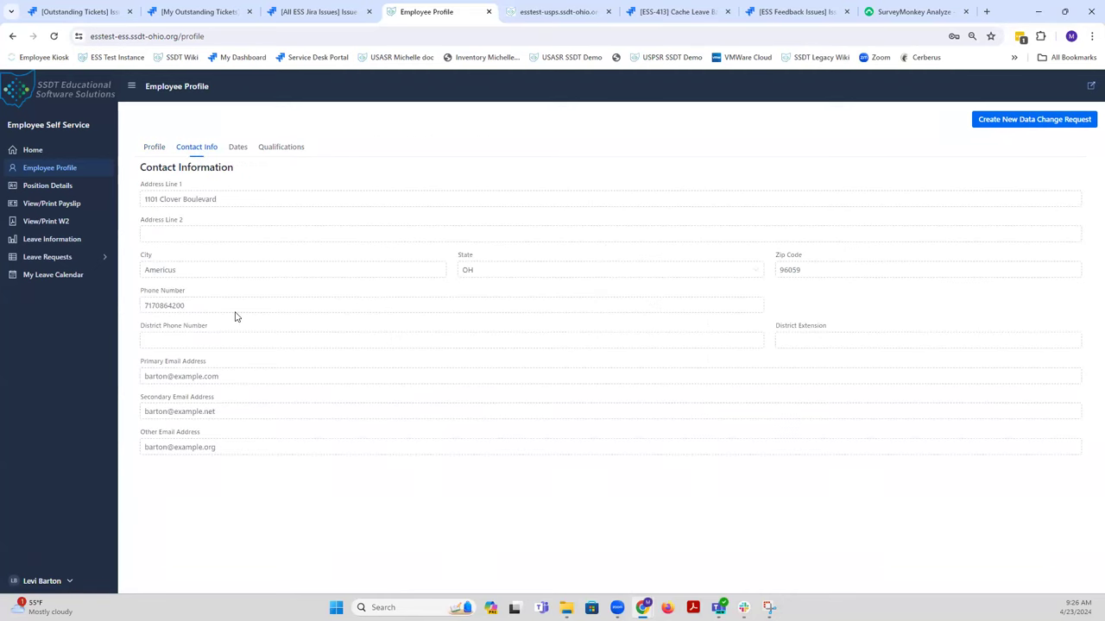
pyautogui.click(240, 151)
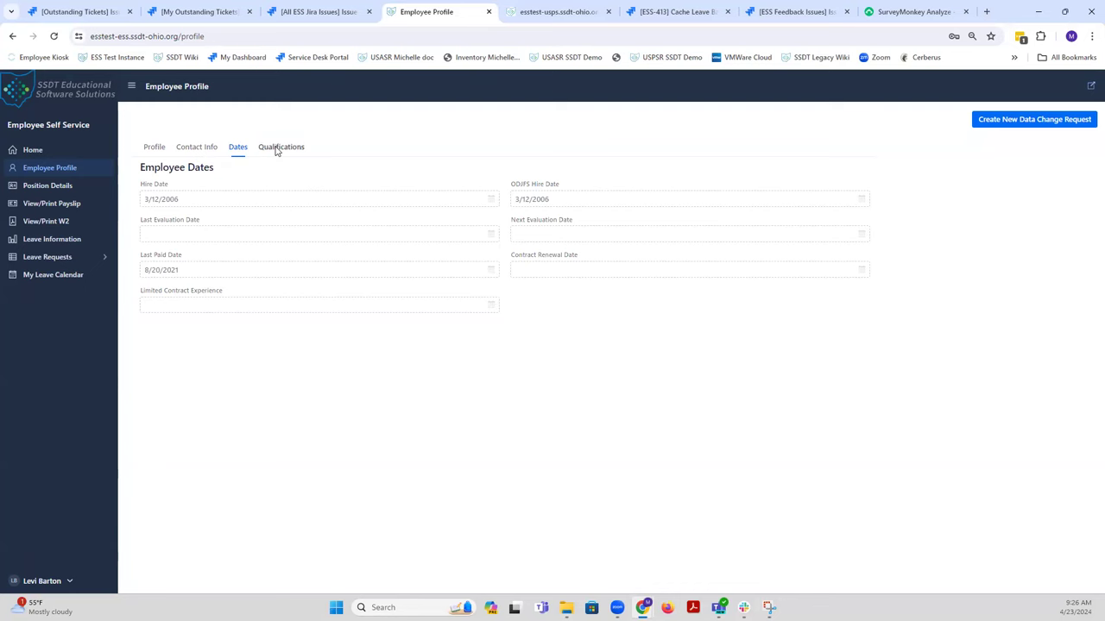
pyautogui.click(276, 148)
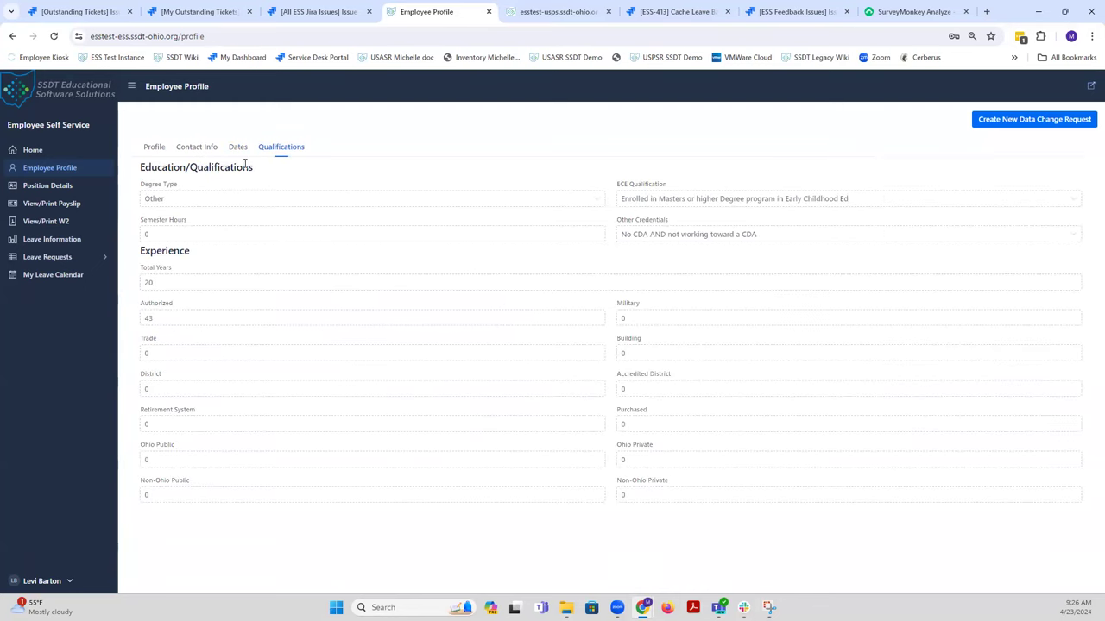
pyautogui.click(189, 150)
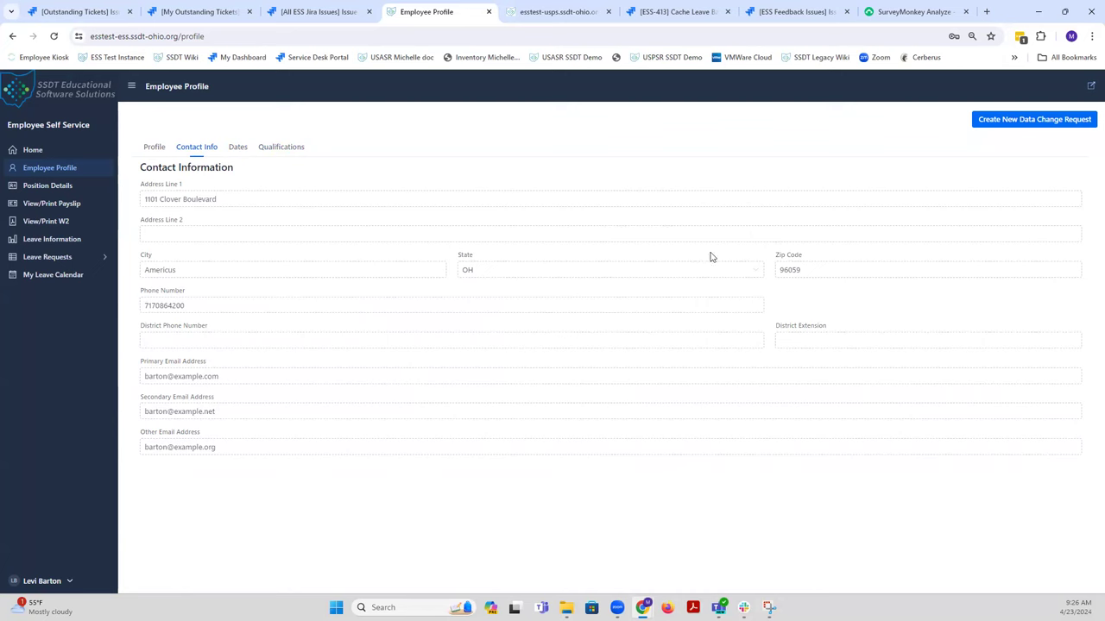
# Step: Start a data change request, replacing New Address Line 1 and New City with the new street address and city
pyautogui.click(1006, 121)
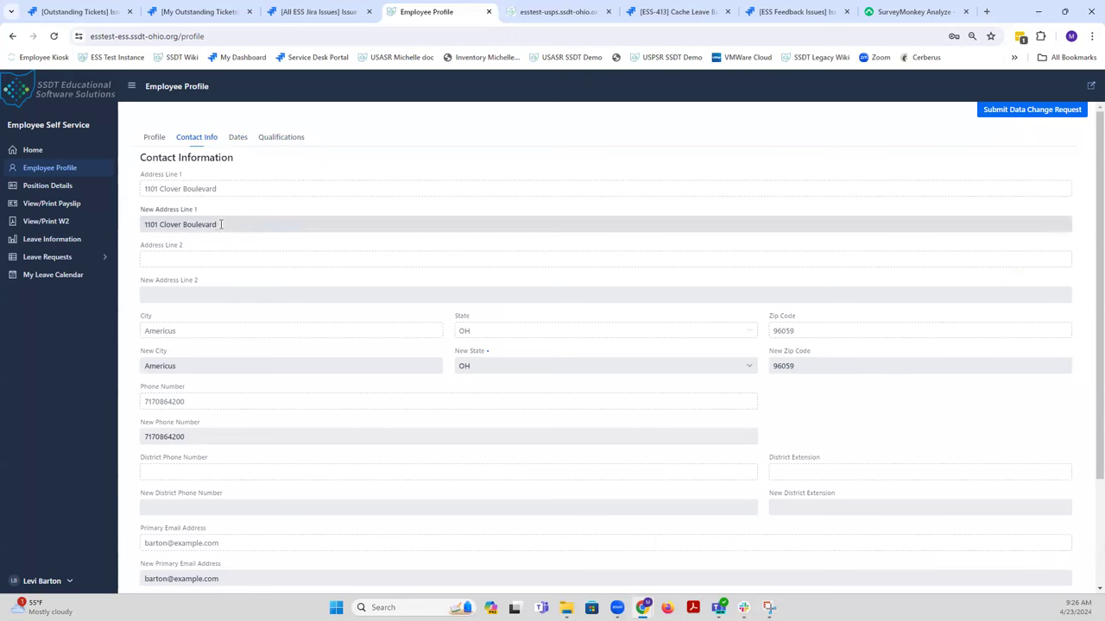
pyautogui.click(221, 225)
pyautogui.press('BackSpace')
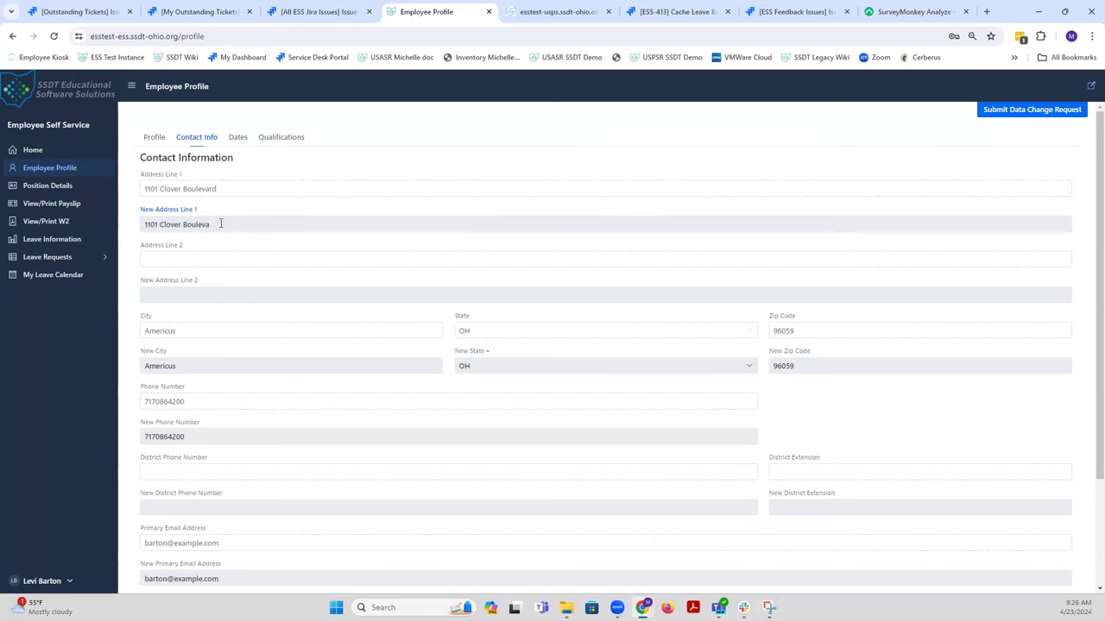
pyautogui.press('BackSpace')
pyautogui.press('BackSpace')
pyautogui.press('BackSpace')
pyautogui.press('BackSpace')
pyautogui.press('BackSpace')
pyautogui.press('BackSpace')
pyautogui.press('BackSpace')
pyautogui.press('BackSpace')
pyautogui.press('BackSpace')
pyautogui.press('BackSpace')
pyautogui.press('BackSpace')
pyautogui.press('BackSpace')
pyautogui.press('BackSpace')
pyautogui.press('BackSpace')
pyautogui.press('BackSpace')
pyautogui.press('BackSpace')
pyautogui.press('BackSpace')
pyautogui.press('BackSpace')
pyautogui.press('BackSpace')
pyautogui.write('900 Poe Road')
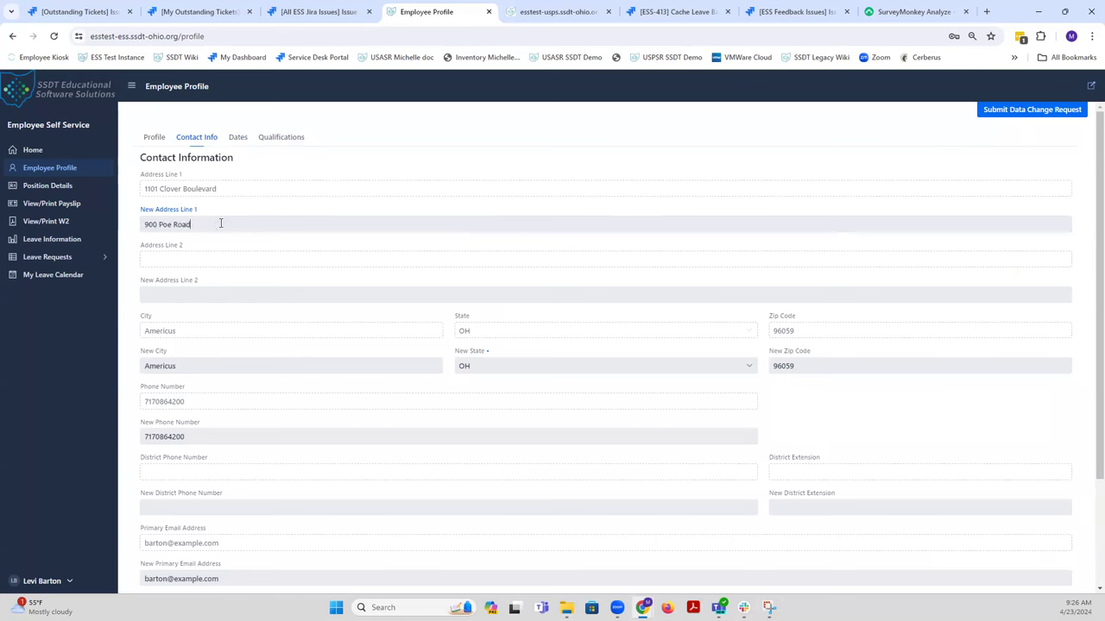
pyautogui.click(194, 366)
pyautogui.press('BackSpace')
pyautogui.press('BackSpace')
pyautogui.press('BackSpace')
pyautogui.press('BackSpace')
pyautogui.press('BackSpace')
pyautogui.press('BackSpace')
pyautogui.press('BackSpace')
pyautogui.press('BackSpace')
pyautogui.write('Sampleville')
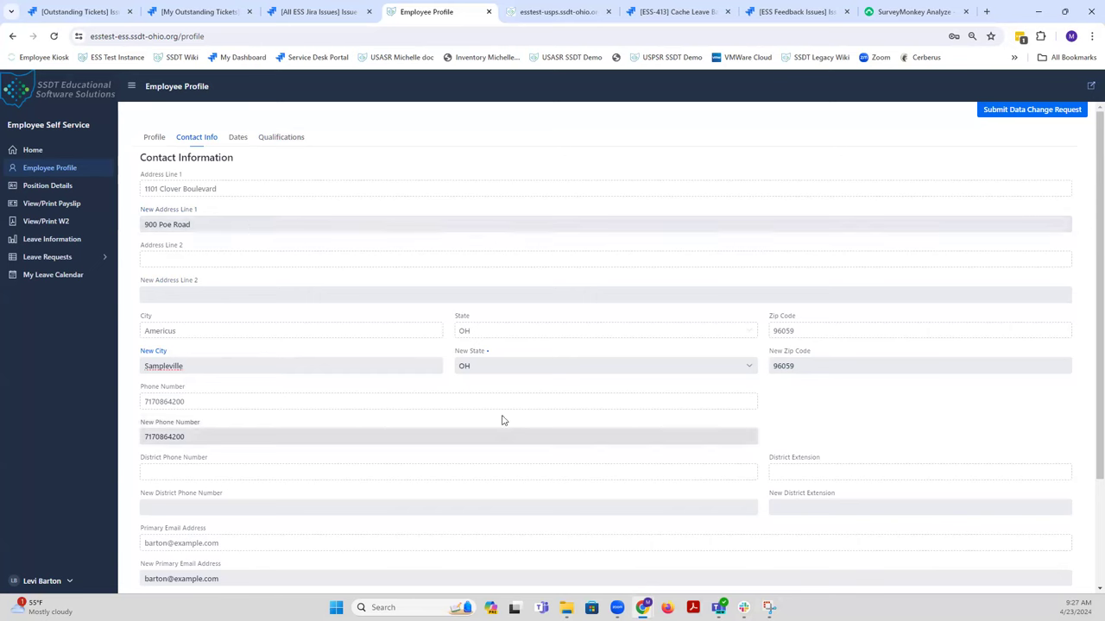
# Step: Submit the data change request with the new street address and city
pyautogui.click(1006, 115)
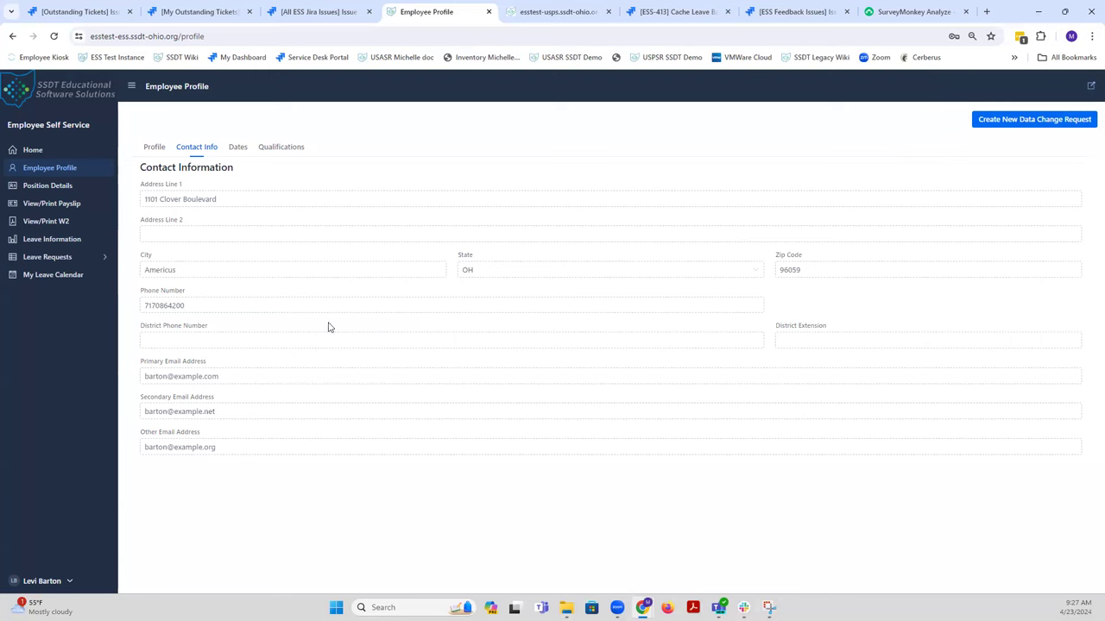
# Step: Open Position Details and expand the active Custodian position's row
pyautogui.click(45, 189)
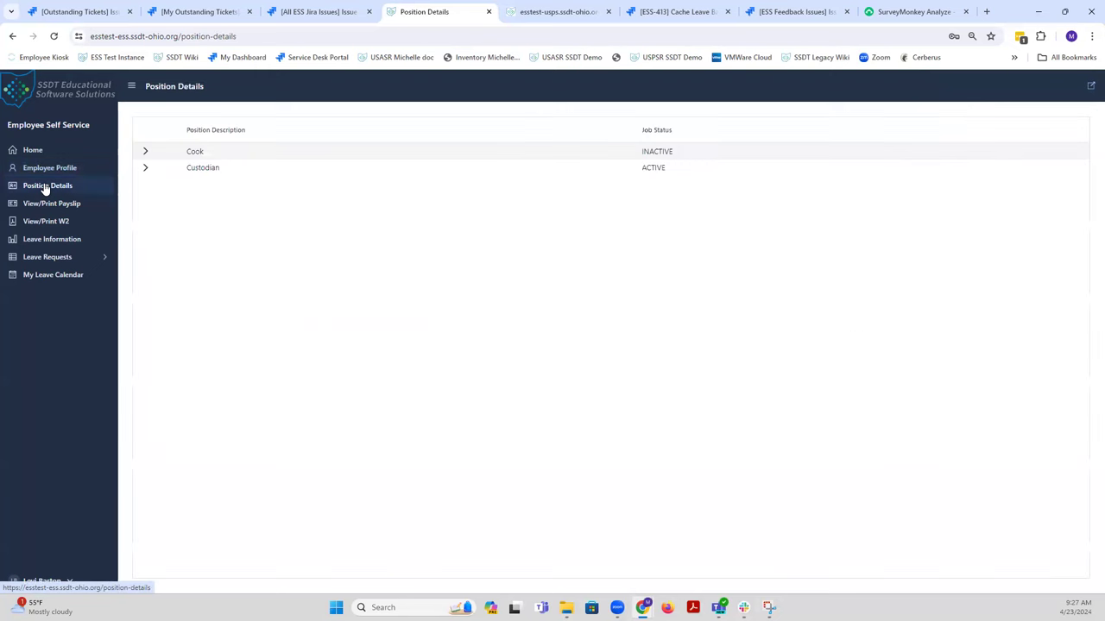
pyautogui.click(145, 170)
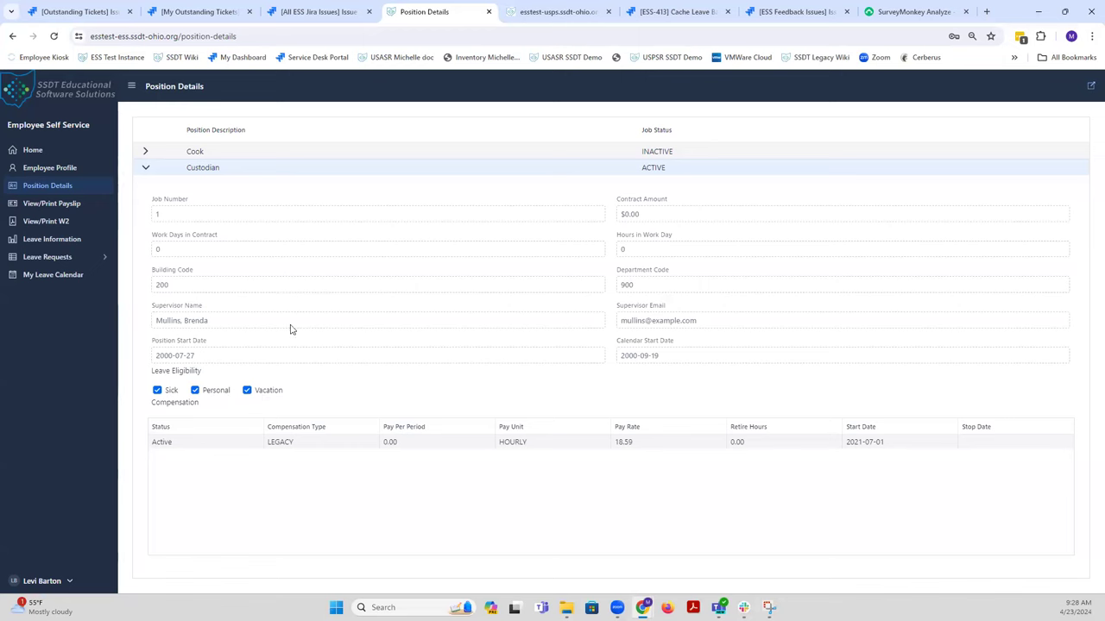
# Step: Open View/Print Payslip, review the 2021-08-20 payslip PDF, then close the 1000031.pdf tab
pyautogui.click(53, 205)
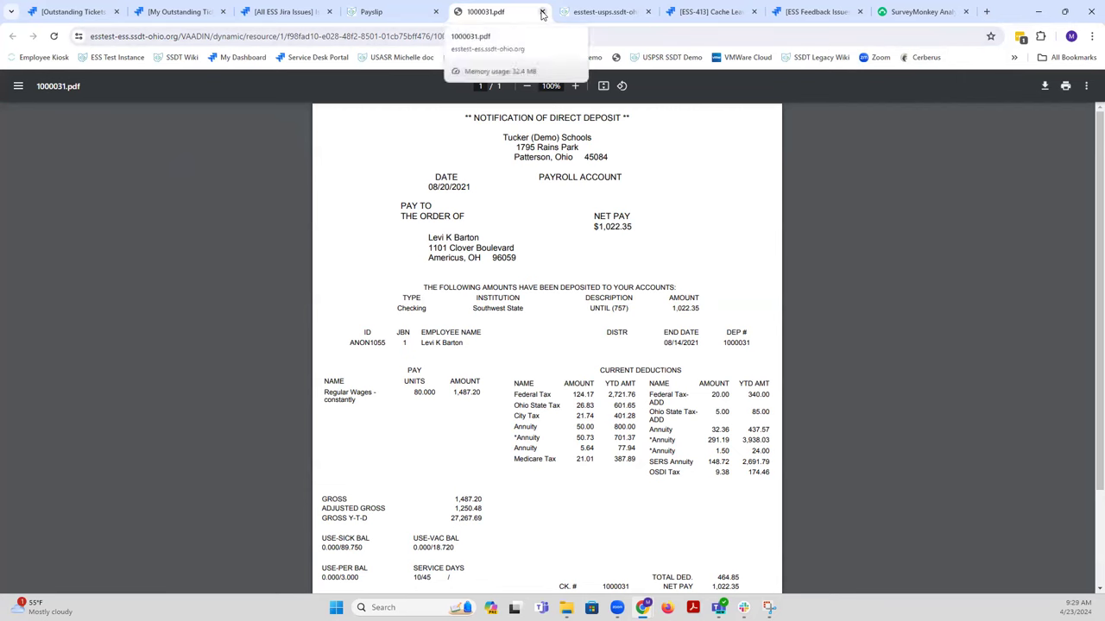
pyautogui.click(541, 12)
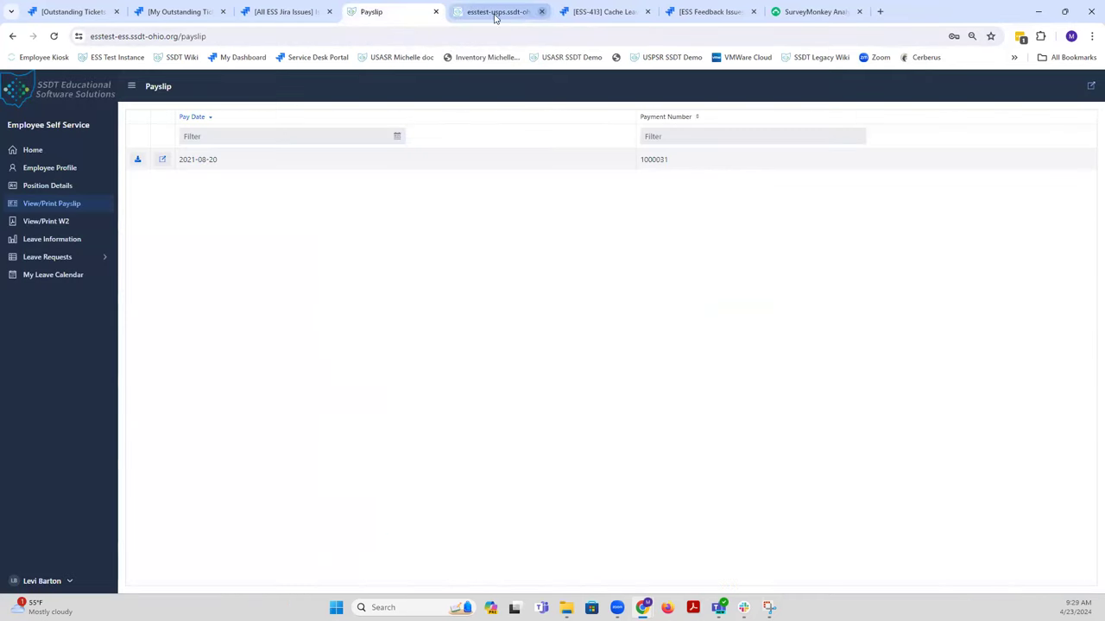
# Step: Open the View/Print W2 page from the sidebar
pyautogui.click(55, 222)
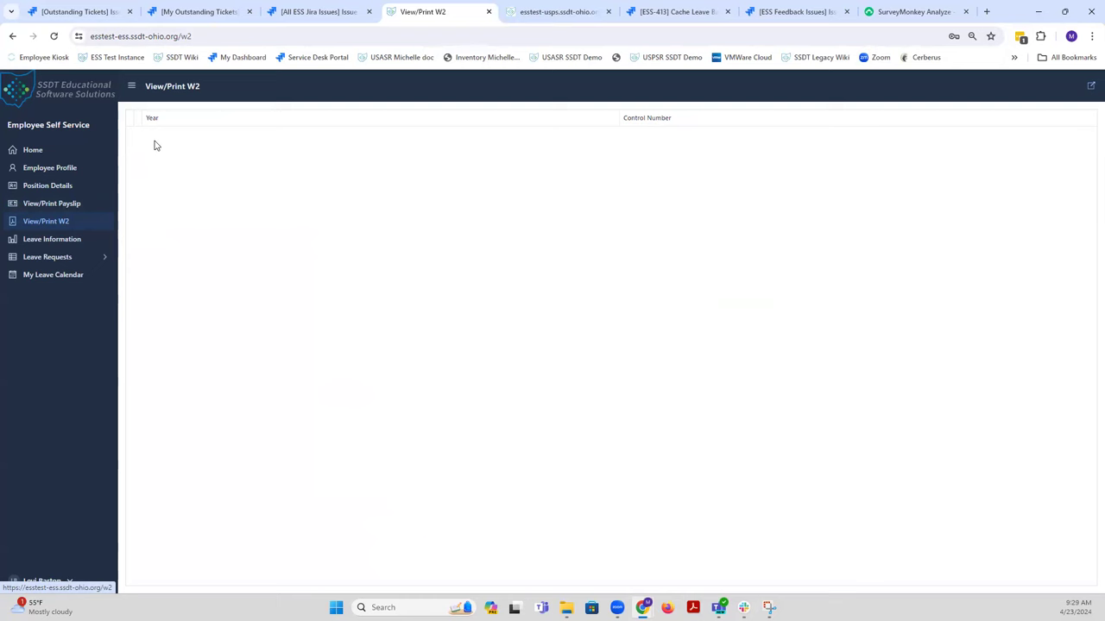
# Step: Open Leave Information and view the Absences and Accumulations histories, finishing on Absences
pyautogui.click(56, 244)
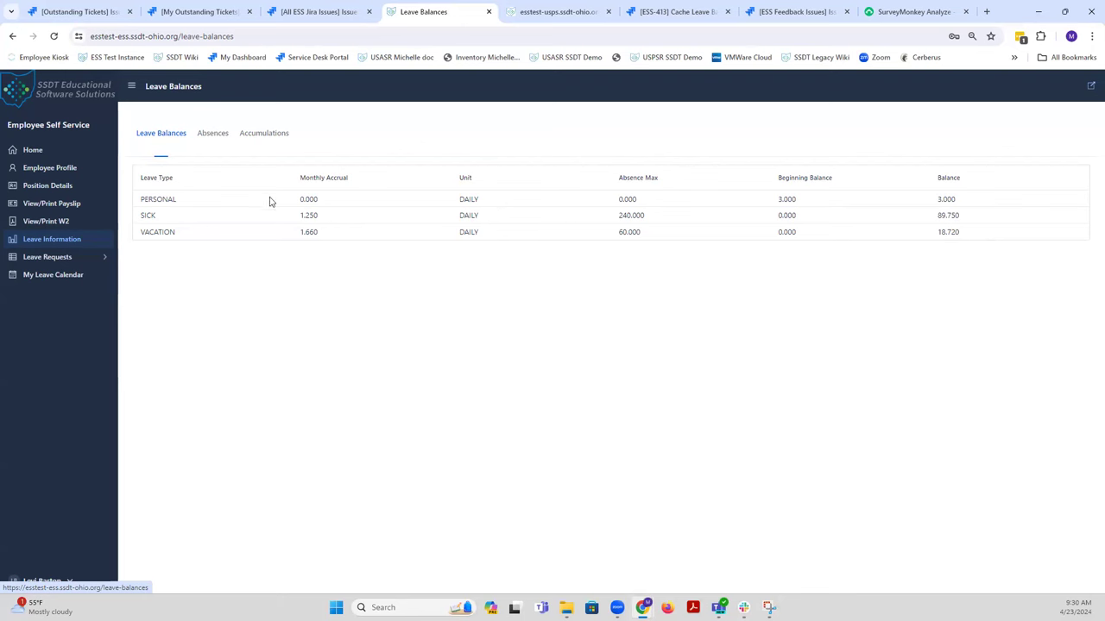
pyautogui.click(209, 134)
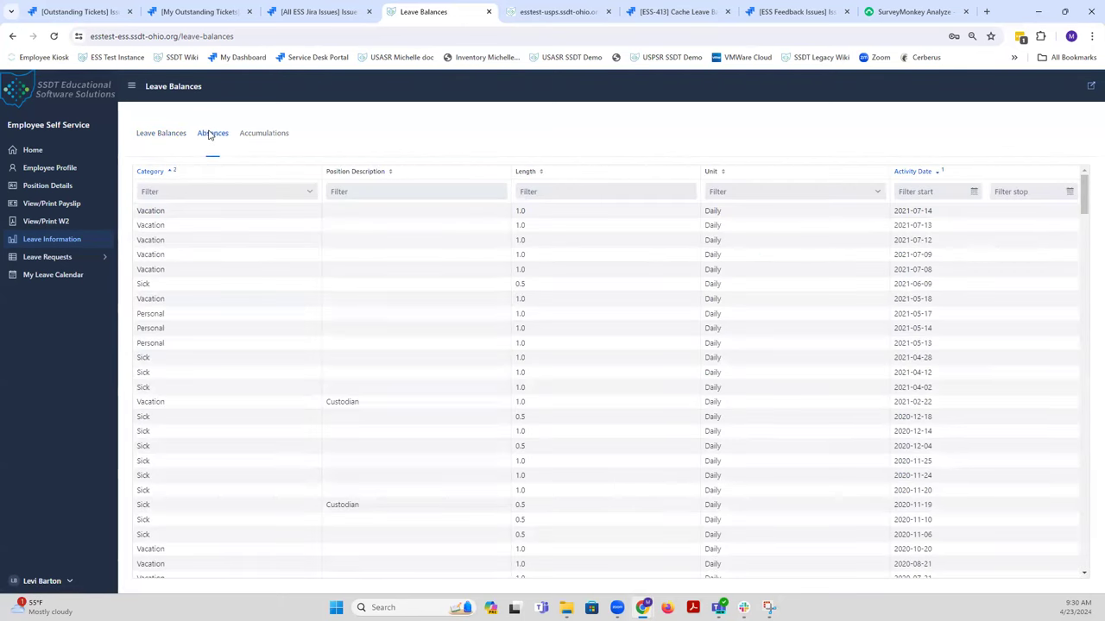
pyautogui.click(269, 137)
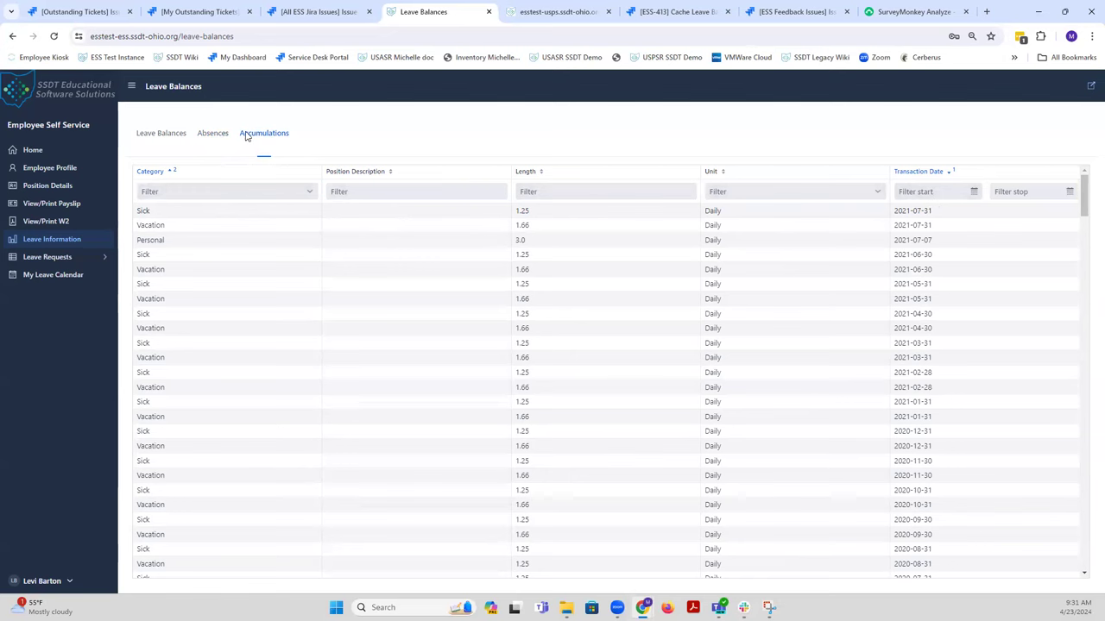
pyautogui.click(214, 135)
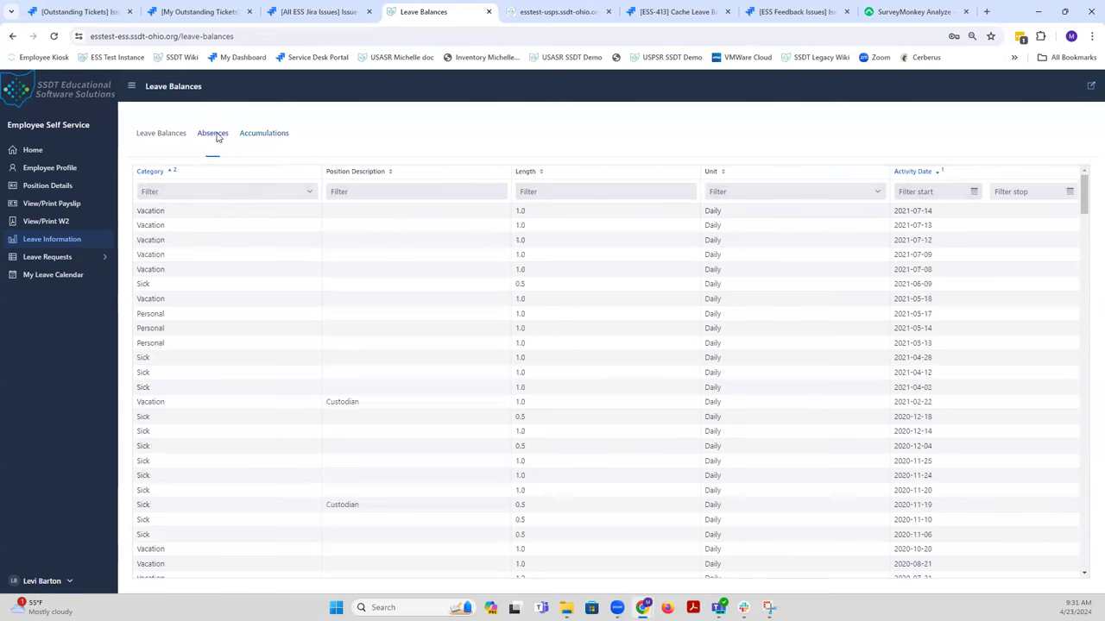
# Step: Expand Leave Requests in the sidebar and open Create Leave Request
pyautogui.click(49, 256)
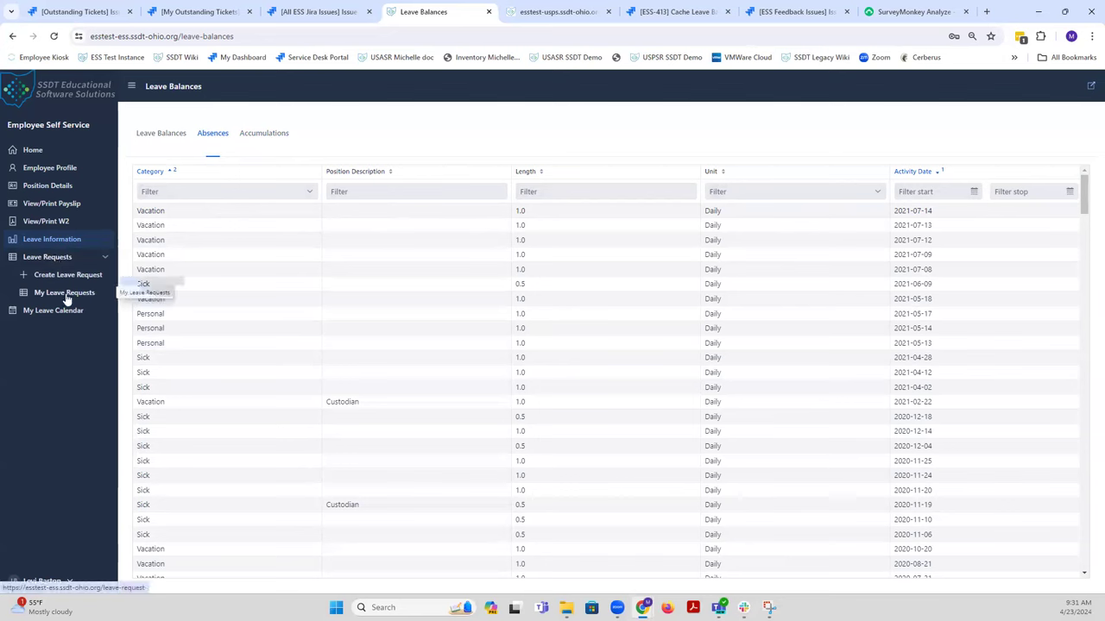
pyautogui.click(67, 275)
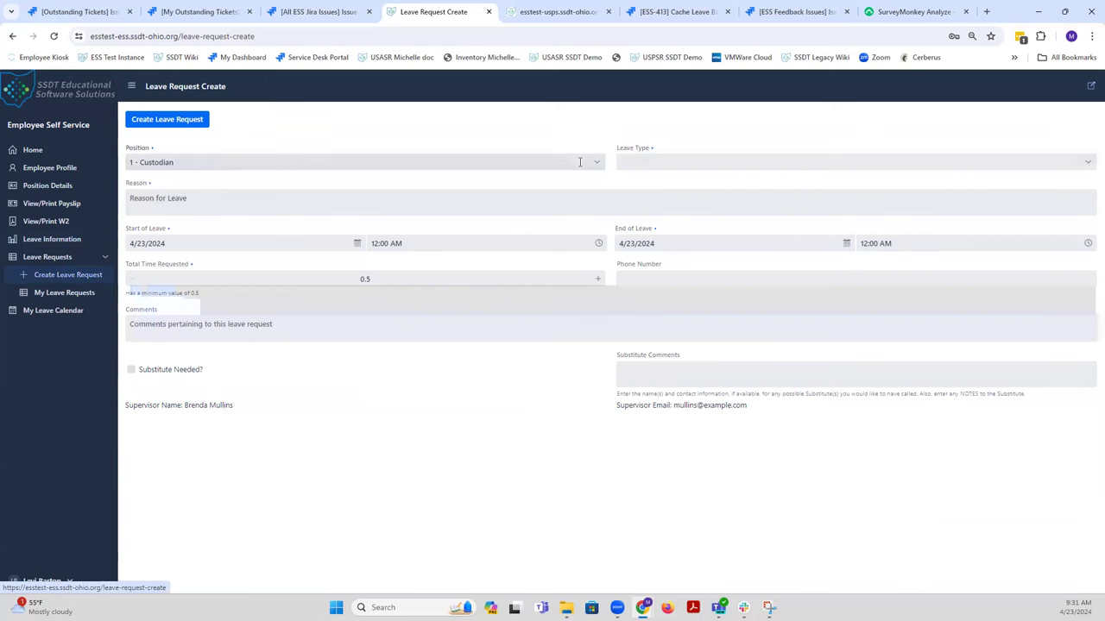
# Step: Set the leave type to Sick and enter 'Dentist Appointment' as the reason
pyautogui.click(653, 160)
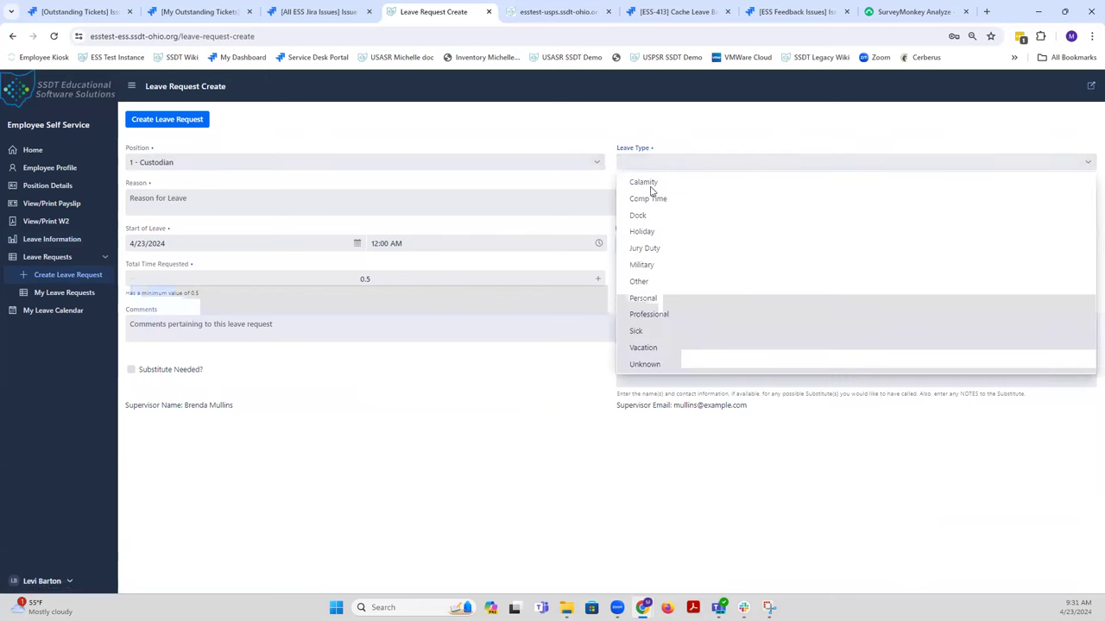
pyautogui.click(643, 332)
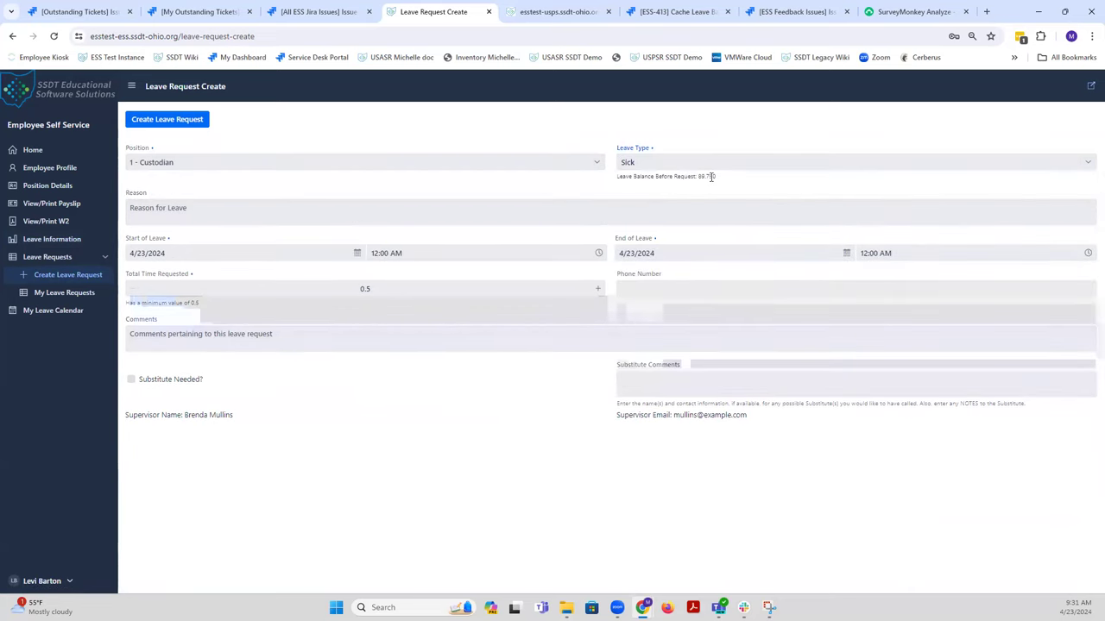
pyautogui.click(176, 209)
pyautogui.write('Denti')
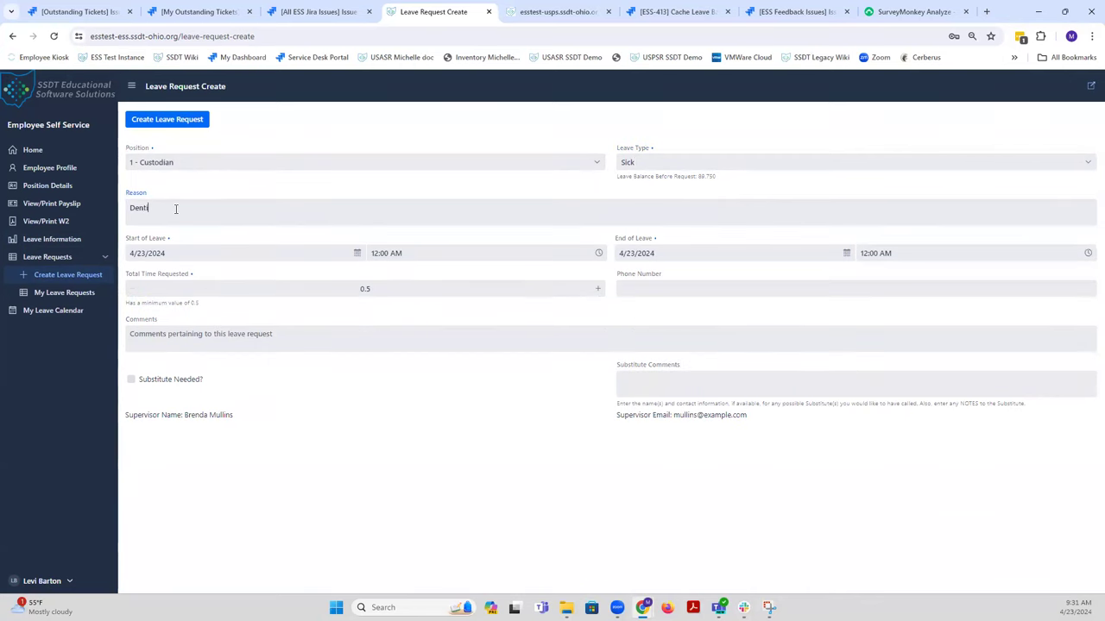
pyautogui.write('st Appointment')
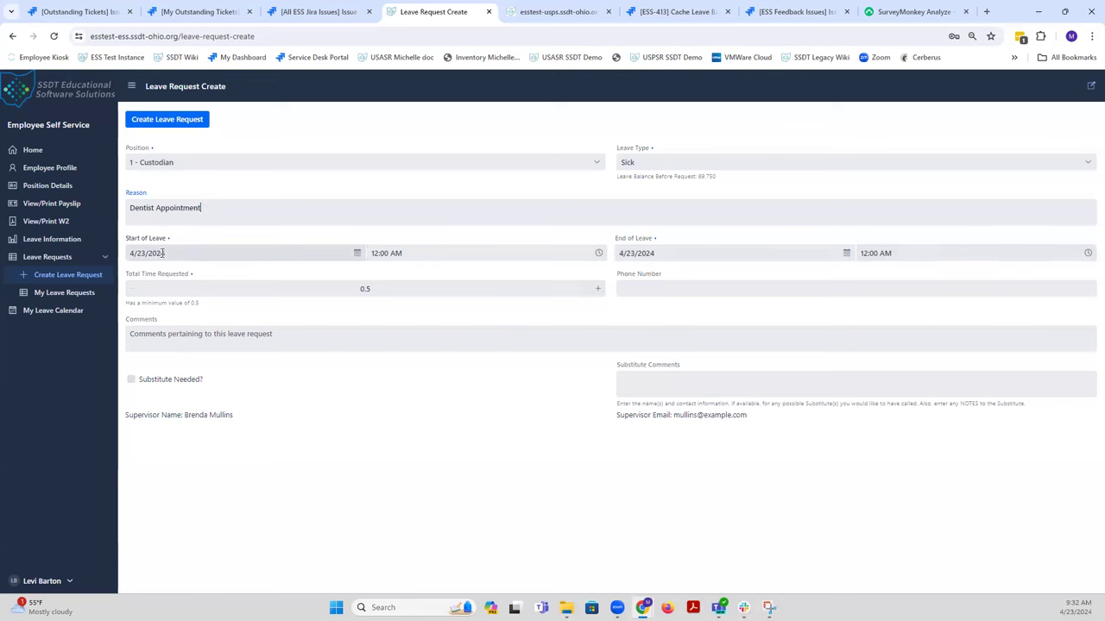
# Step: Set the leave start date to April 29, 2024, running from 8:00 AM to 4:00 PM
pyautogui.click(356, 254)
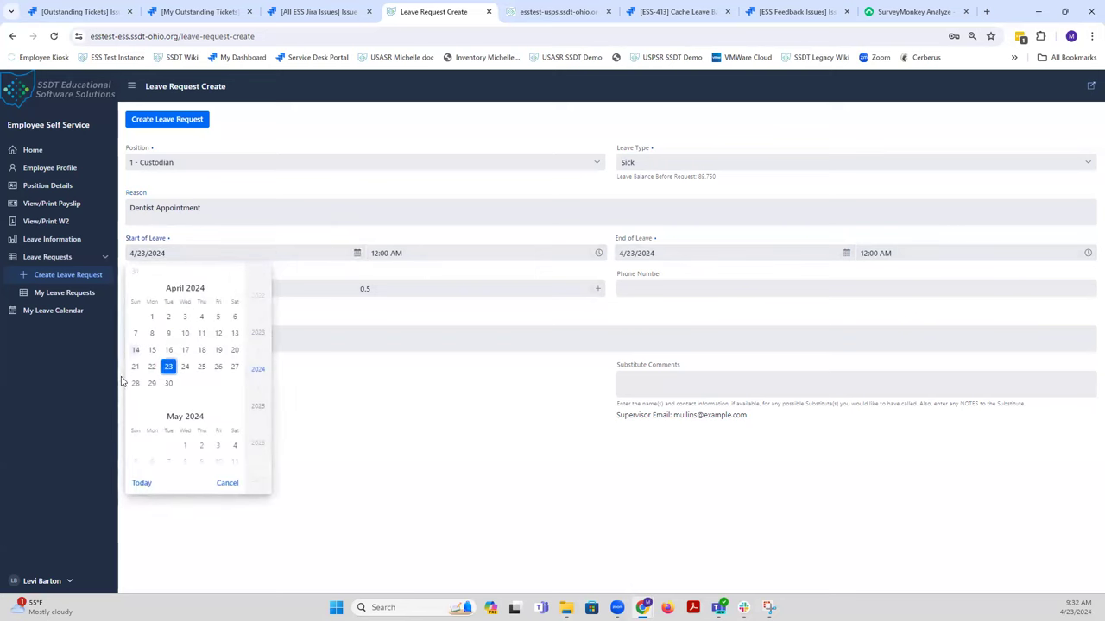
pyautogui.click(152, 384)
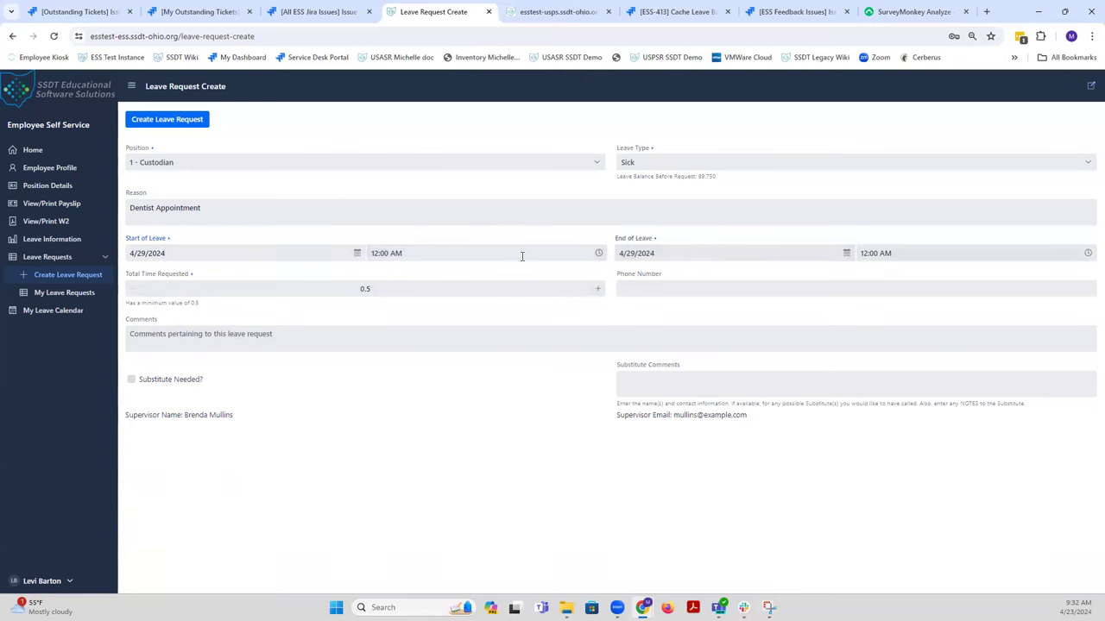
pyautogui.click(440, 252)
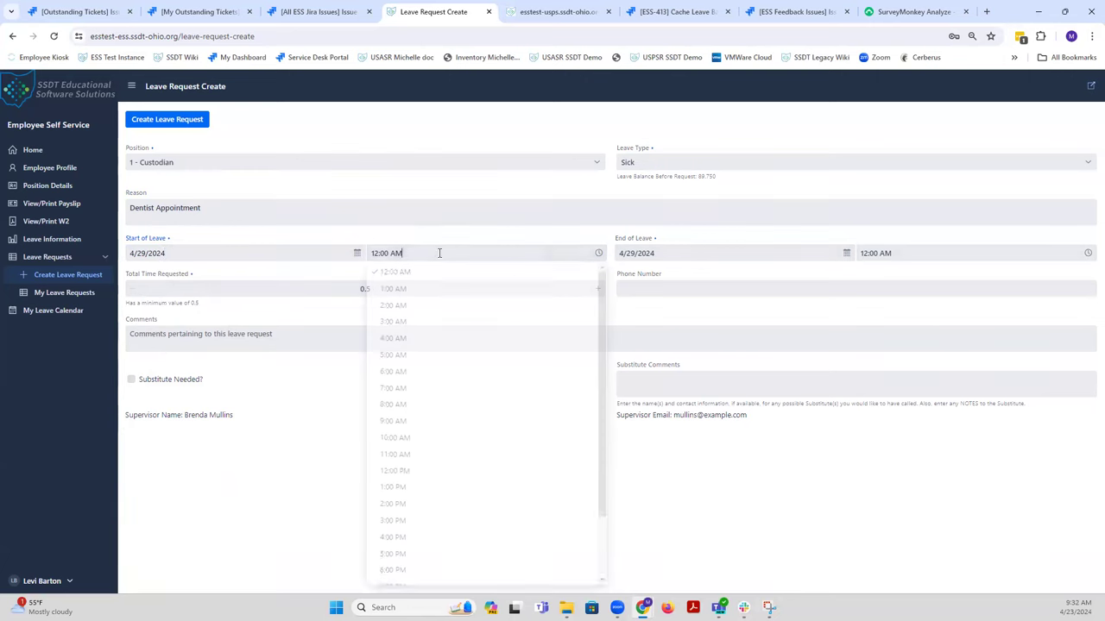
pyautogui.click(406, 407)
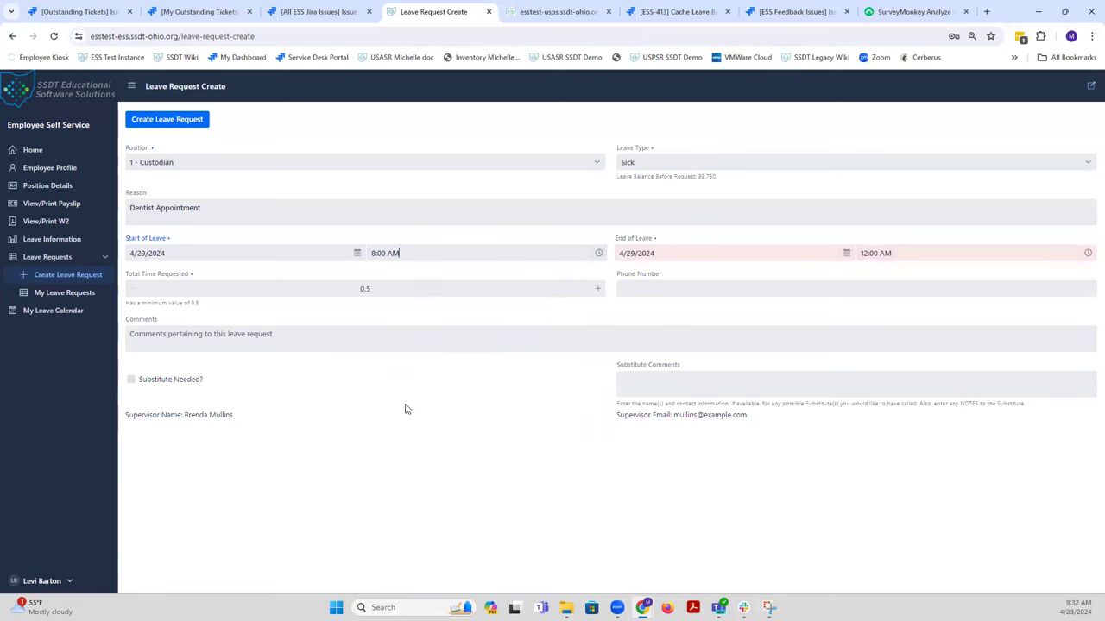
pyautogui.click(895, 252)
pyautogui.click(894, 404)
# Step: Bump the request's Total Time Requested up from 0.5 to 1
pyautogui.click(69, 582)
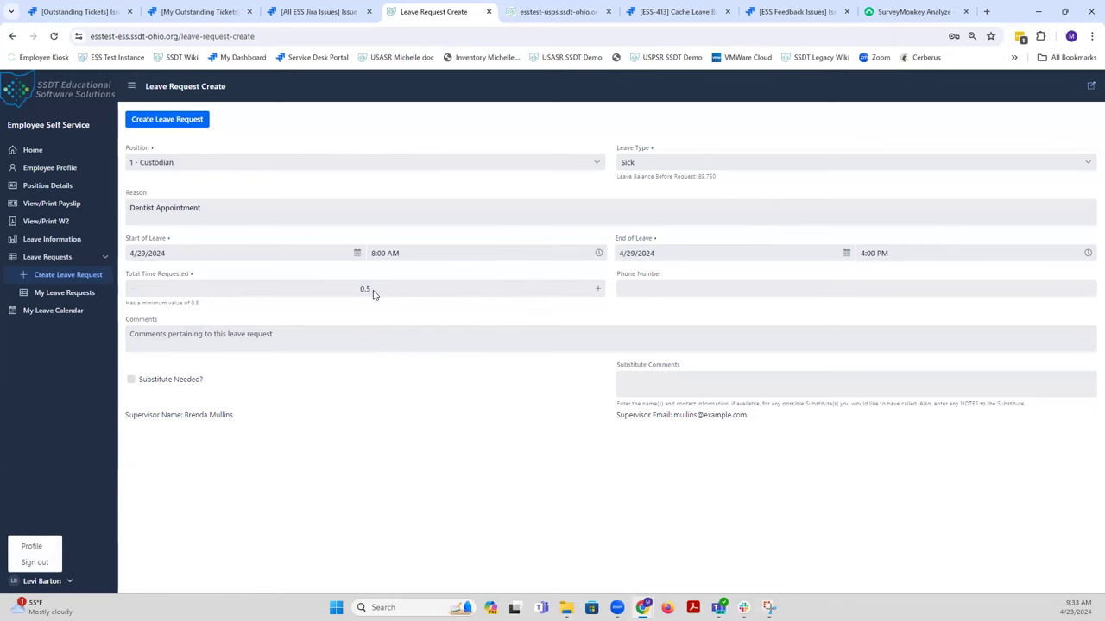
pyautogui.click(598, 292)
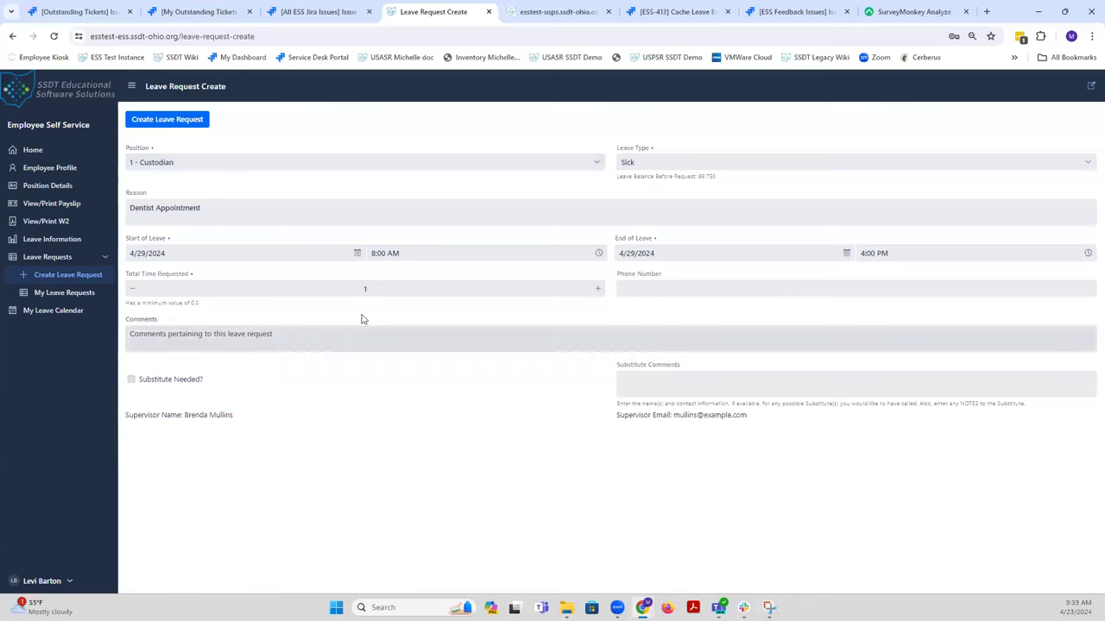
# Step: Submit the Sick leave Dentist Appointment request with Create Leave Request
pyautogui.click(195, 121)
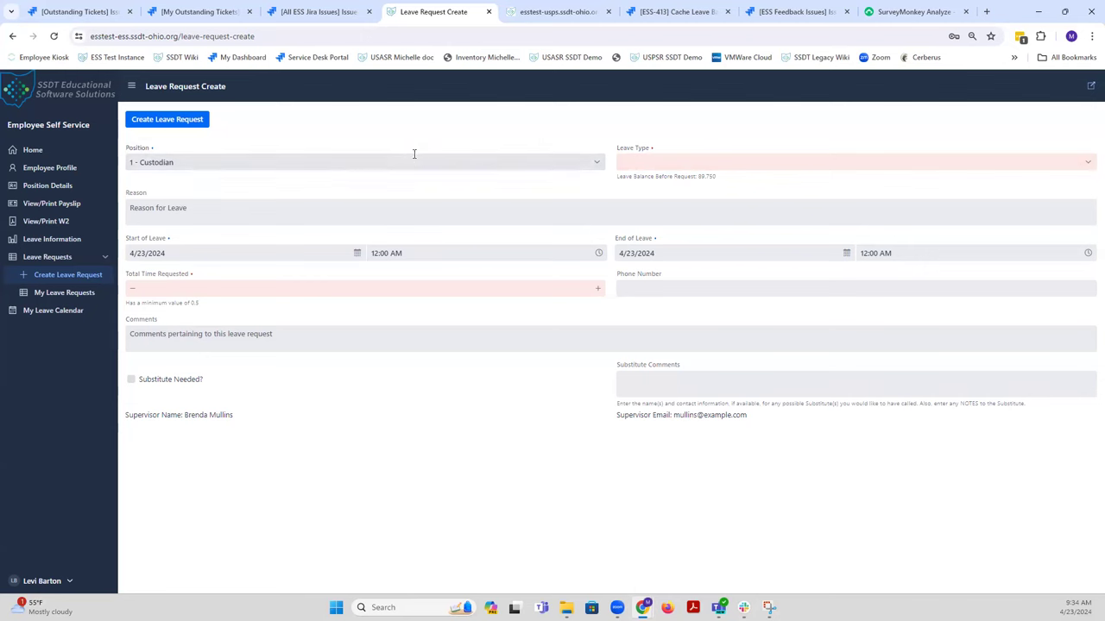
# Step: Show My Leave Requests, listing the Initiated Custodian sick leave for 04-29-2024
pyautogui.click(63, 293)
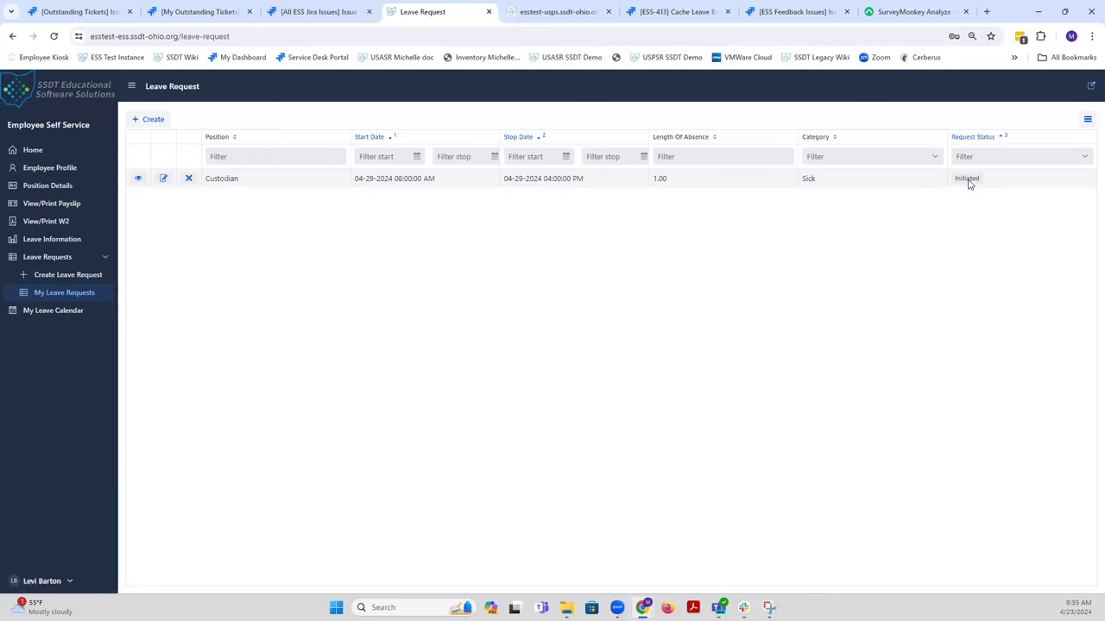
# Step: View the sick leave request's approval trail and daily details, showing 1 on Mon 04/29/2024
pyautogui.click(139, 179)
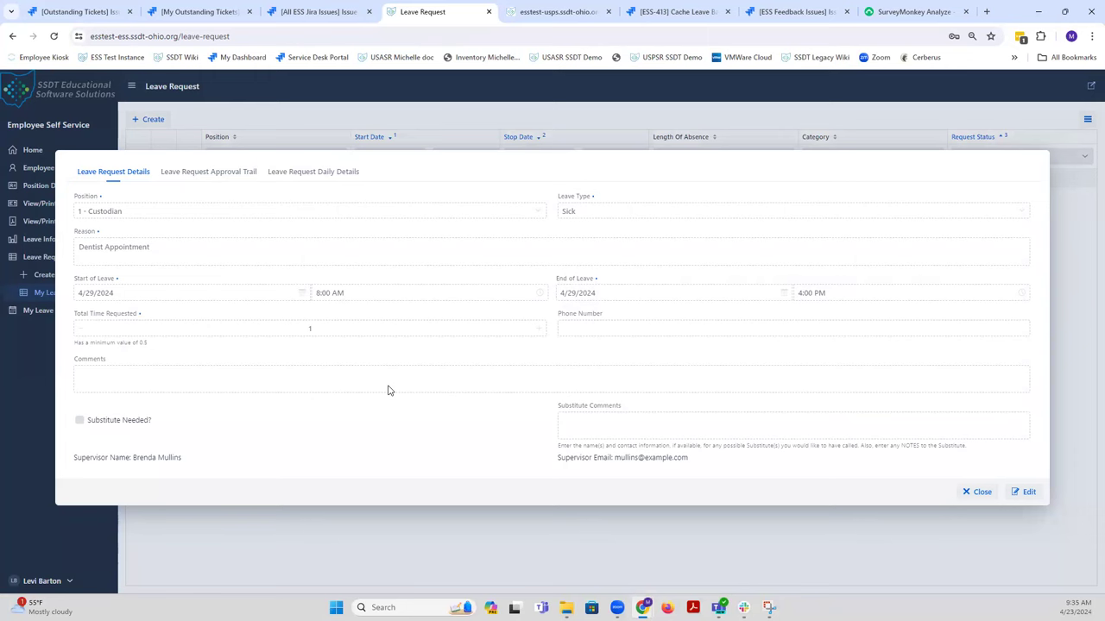
pyautogui.click(210, 172)
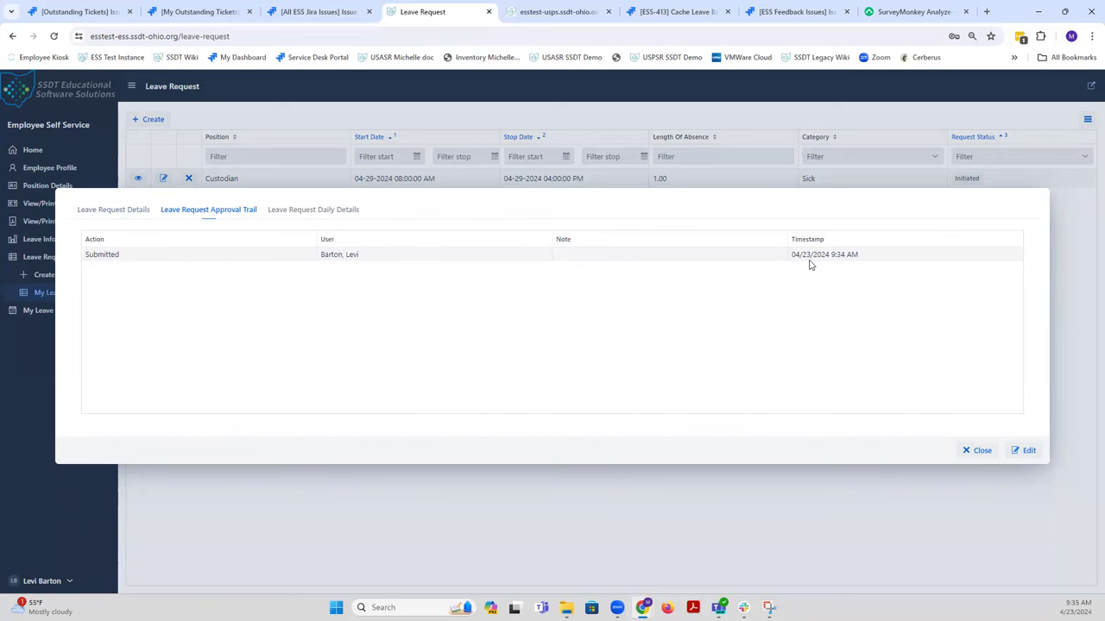
pyautogui.click(293, 212)
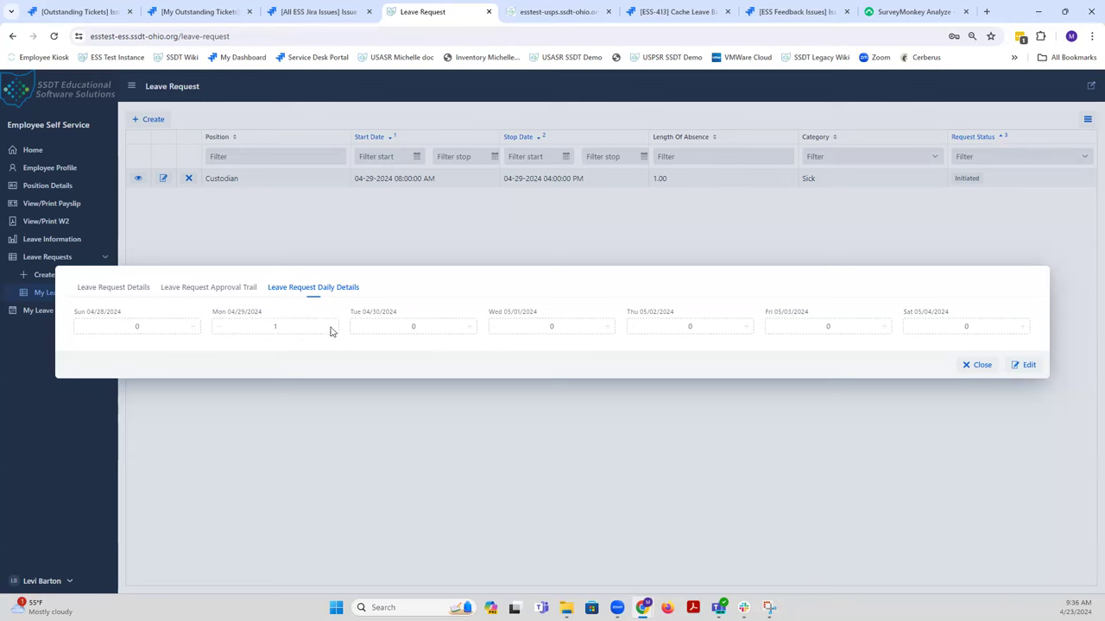
# Step: Close the request details and review the 8a Sick Leave entry on April 29 in My Leave Calendar
pyautogui.click(978, 366)
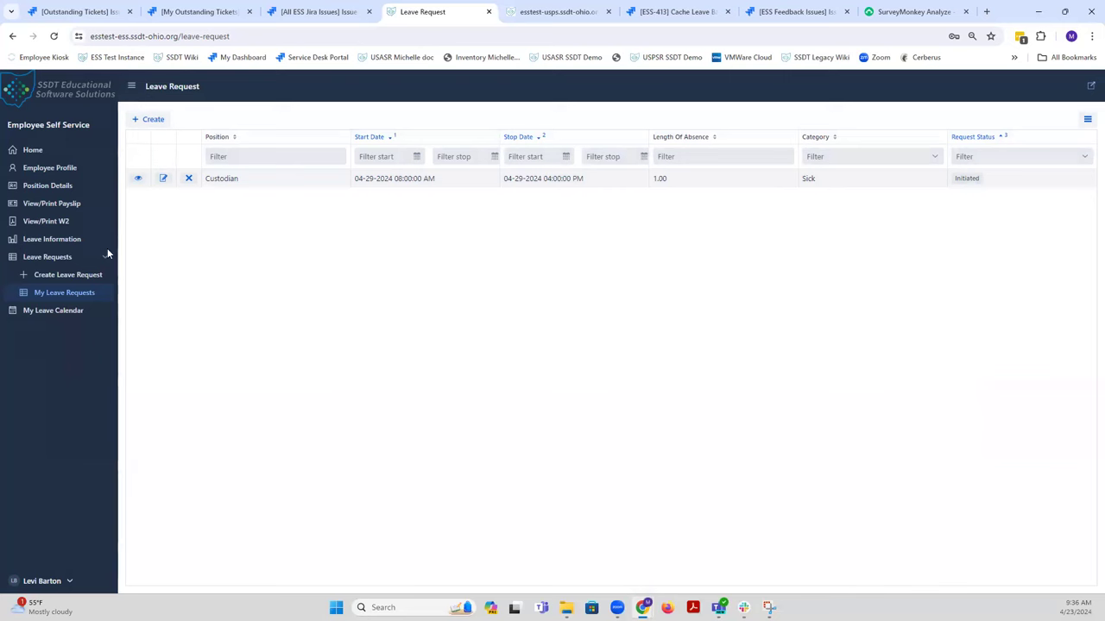
pyautogui.click(72, 313)
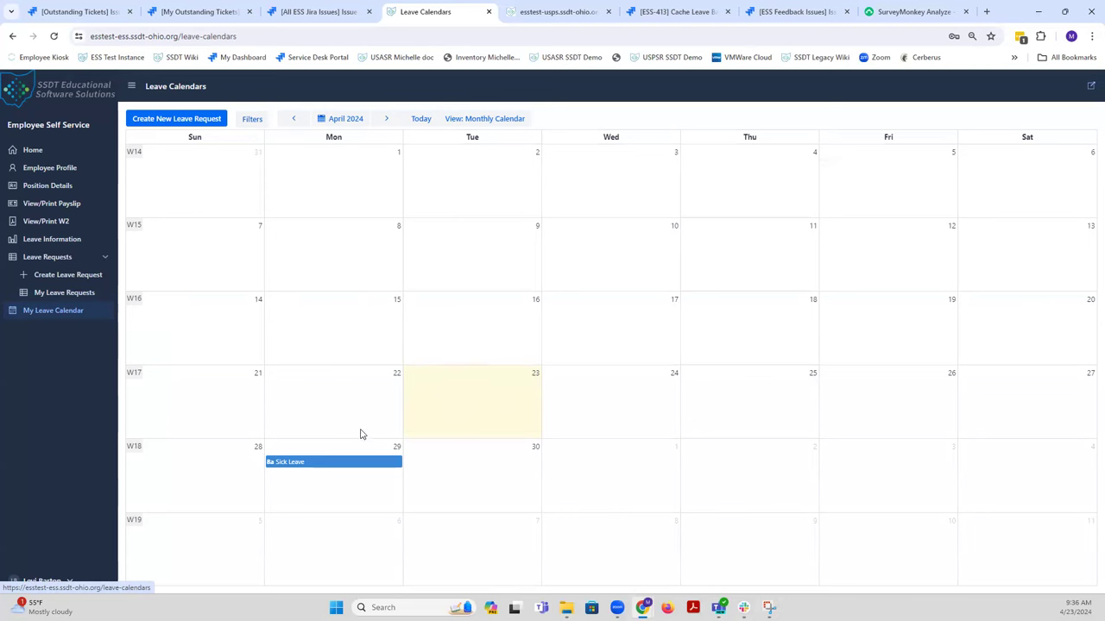
pyautogui.click(332, 467)
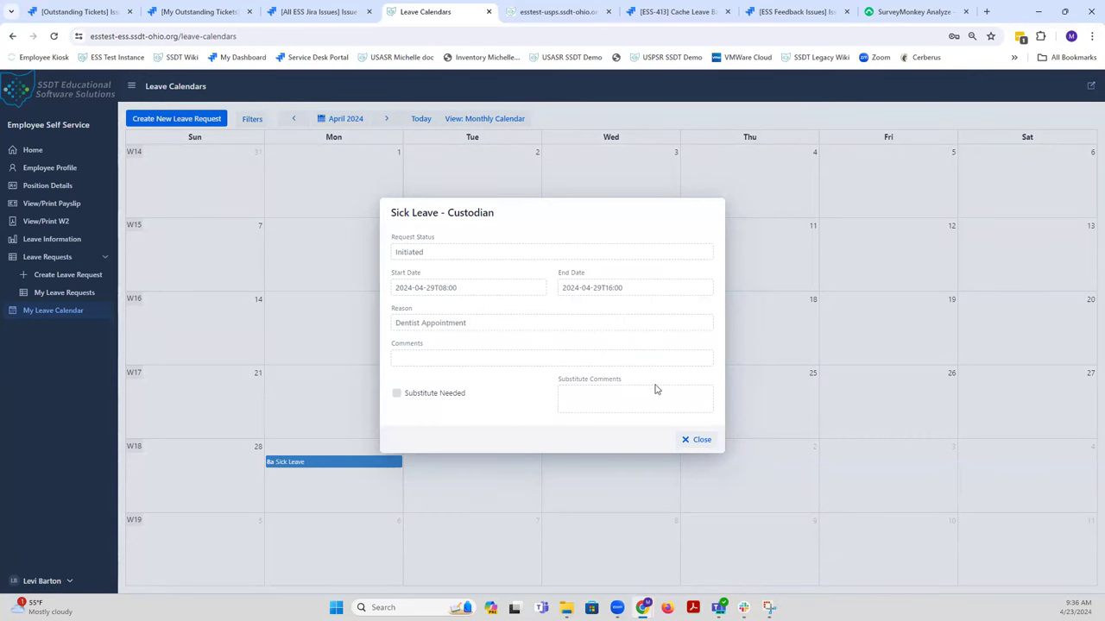
pyautogui.click(699, 441)
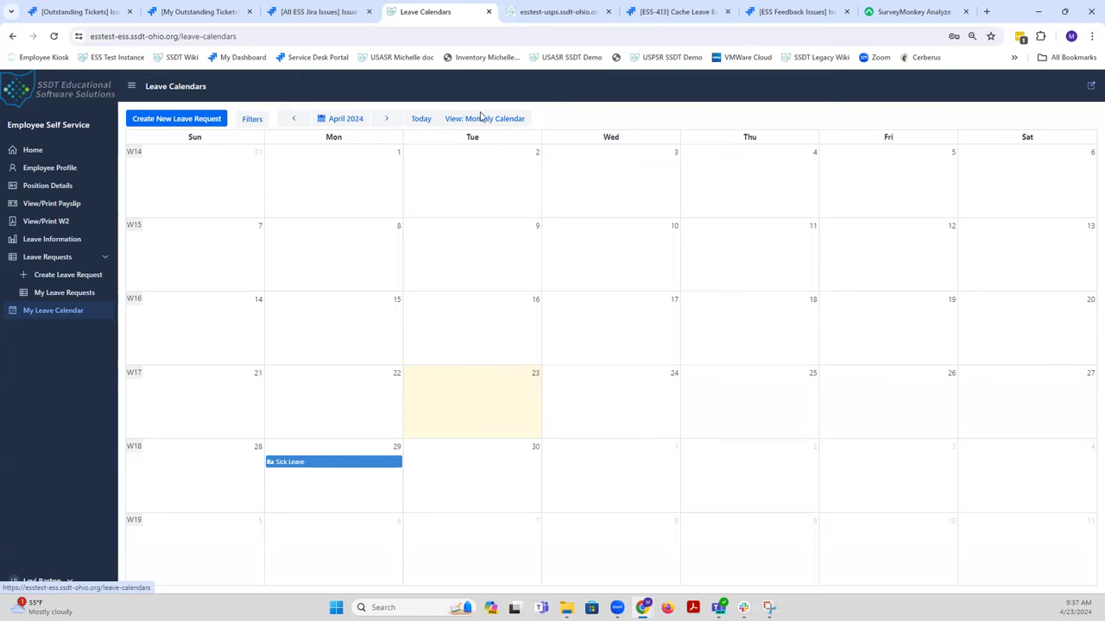
pyautogui.click(483, 118)
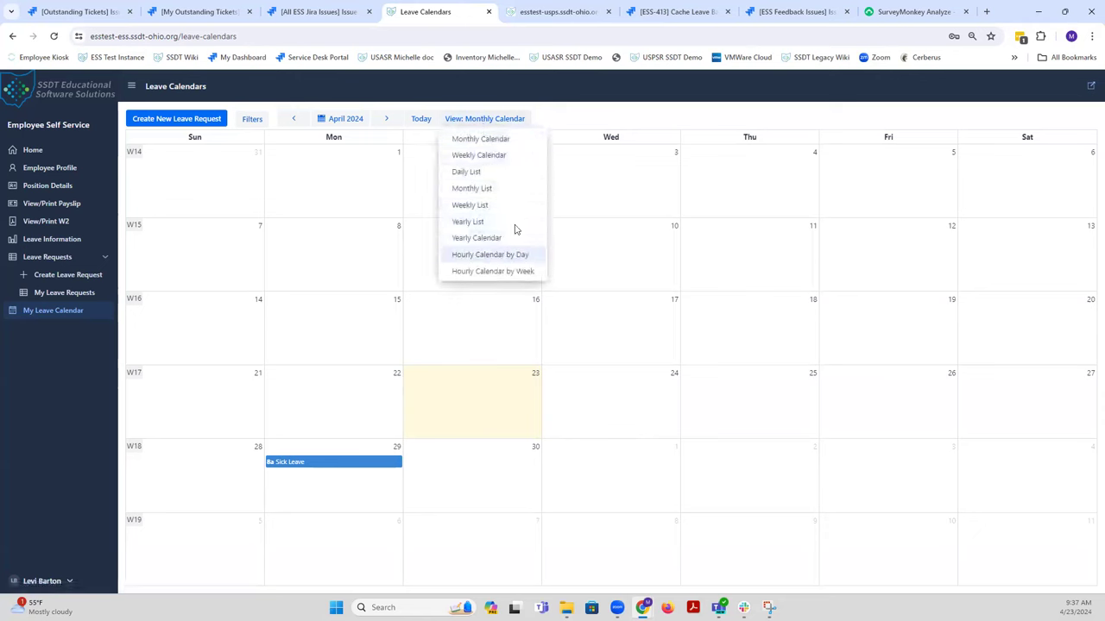
pyautogui.click(555, 123)
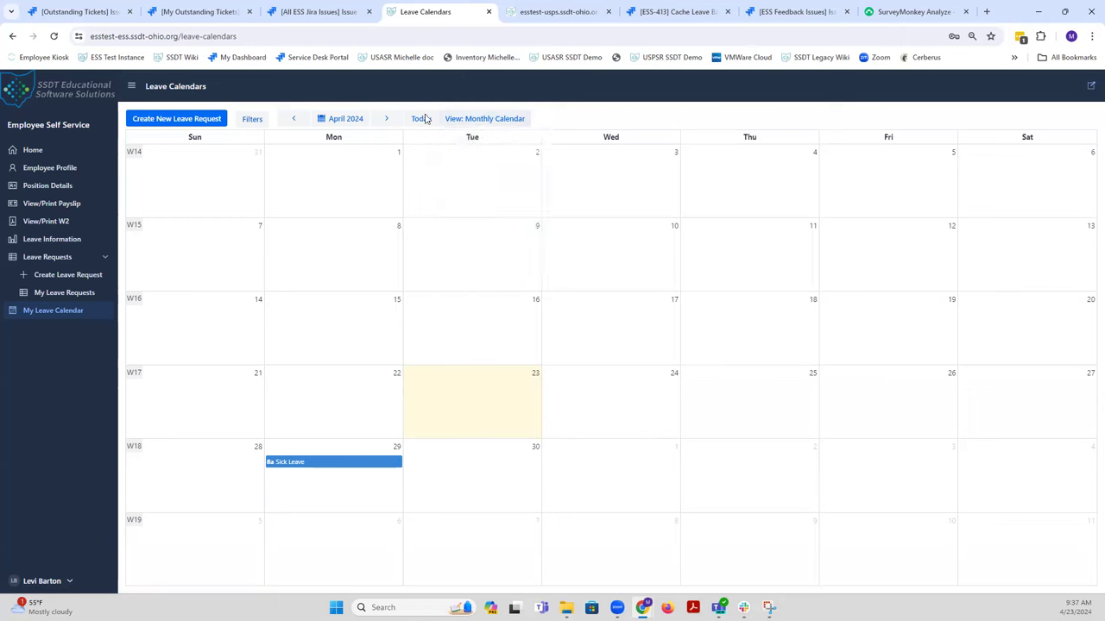
# Step: Open the User Profile page from the user name menu in the sidebar
pyautogui.click(70, 584)
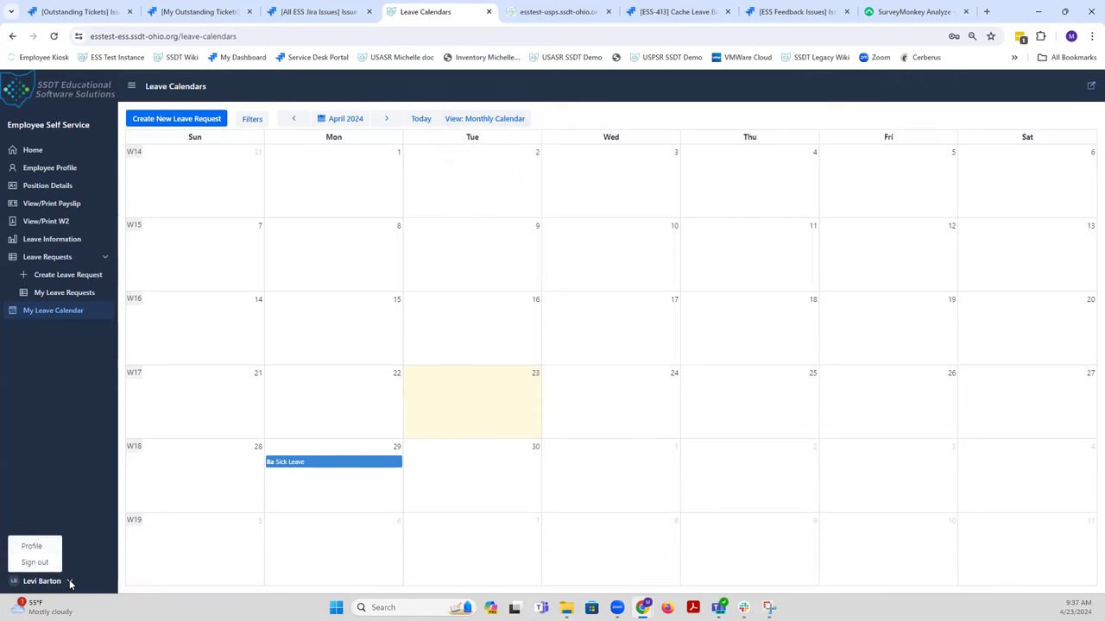
pyautogui.click(38, 548)
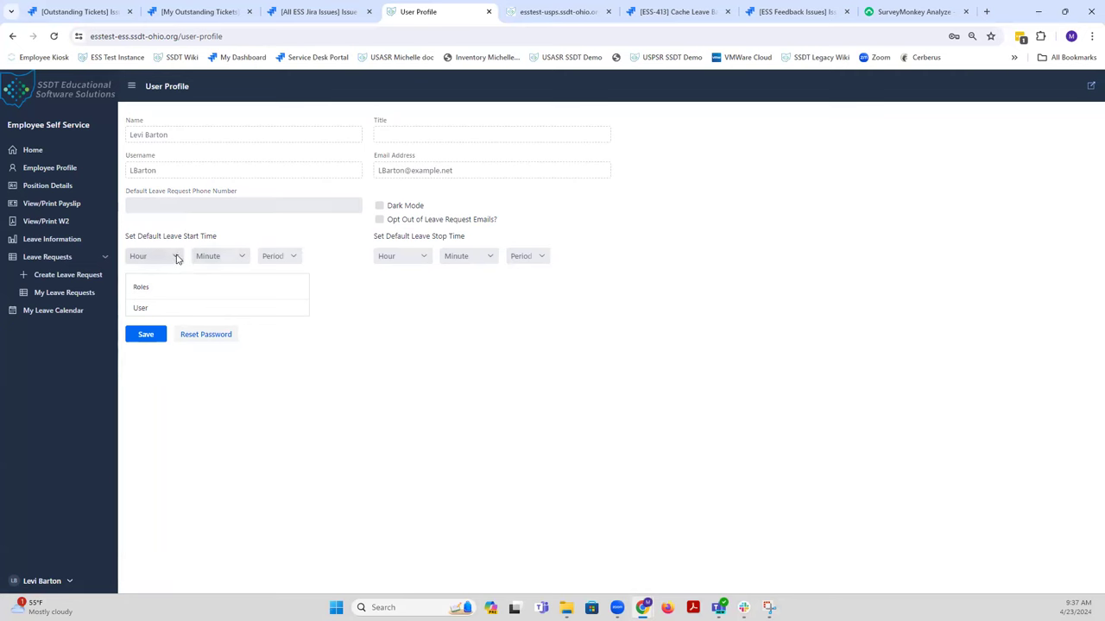
# Step: Set the default leave start hour to 08 and the default stop time to 04 PM
pyautogui.click(177, 259)
pyautogui.click(156, 372)
pyautogui.click(423, 259)
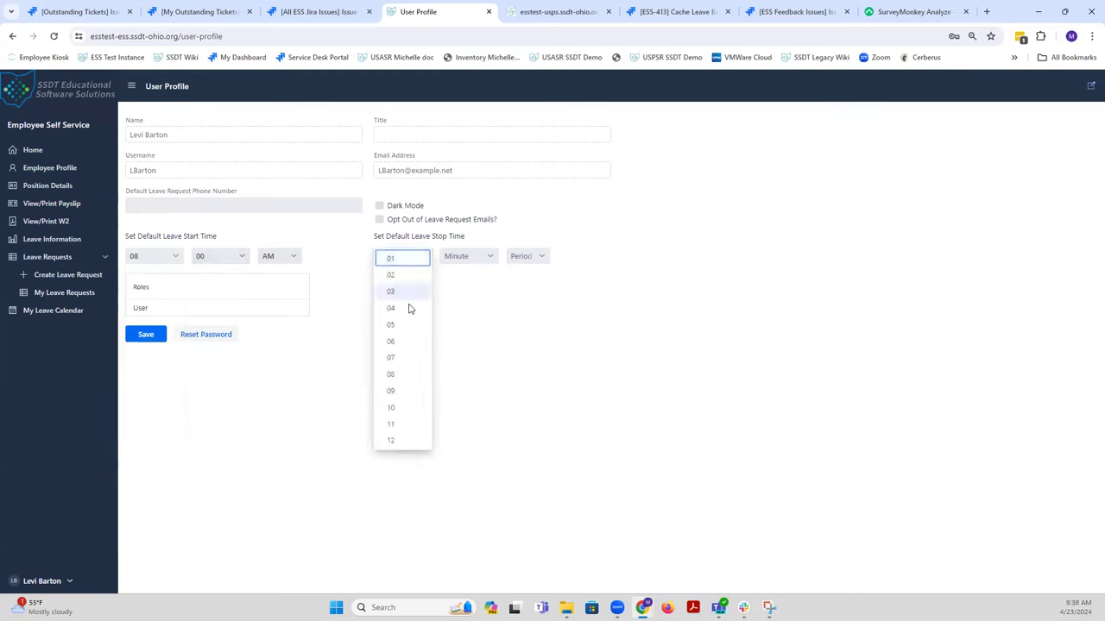
pyautogui.click(412, 308)
pyautogui.click(539, 257)
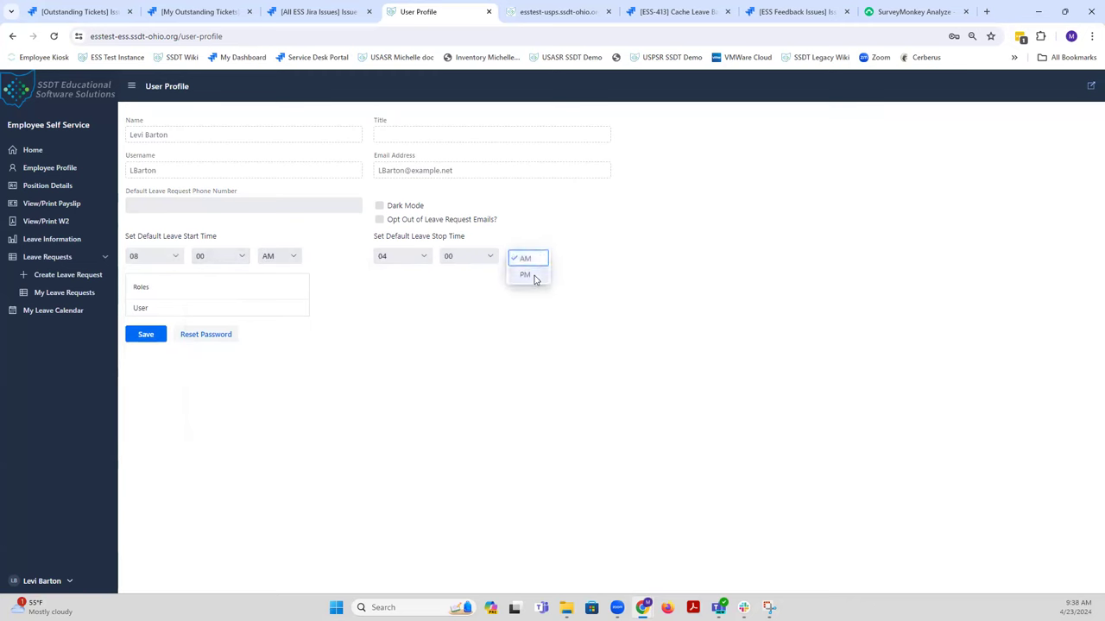
pyautogui.click(526, 275)
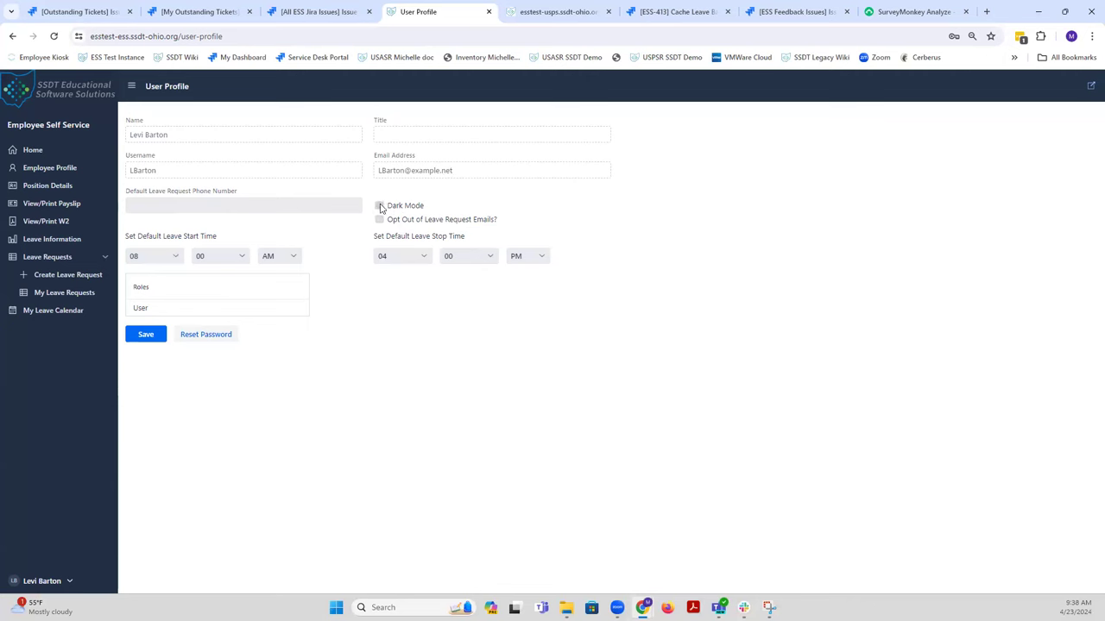
# Step: Switch Dark Mode on briefly, then off again to restore the light theme
pyautogui.click(380, 205)
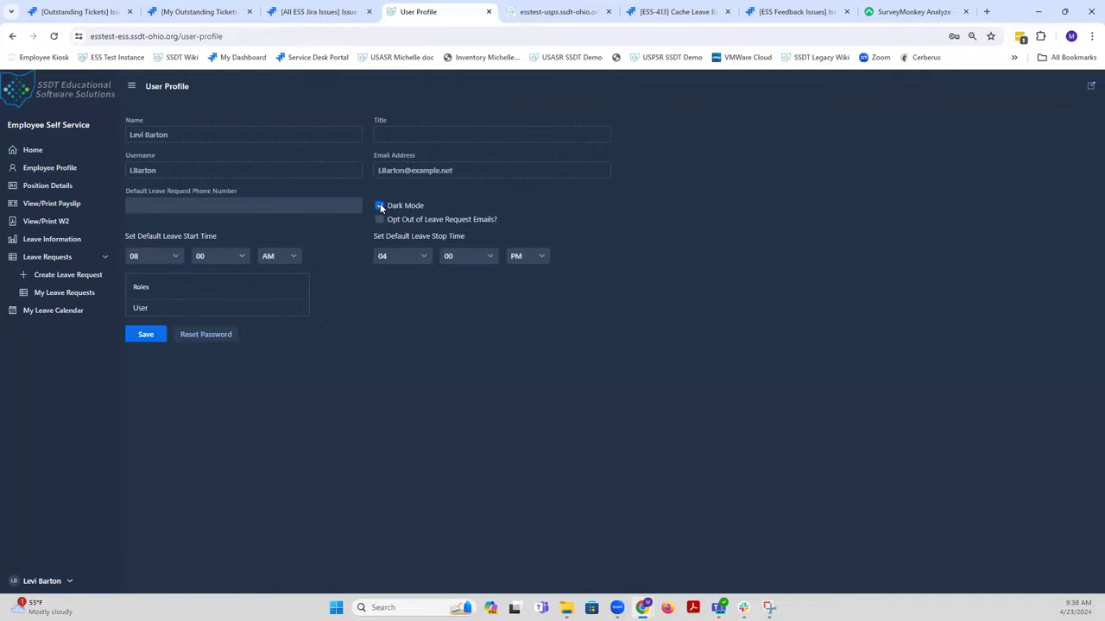
pyautogui.click(379, 206)
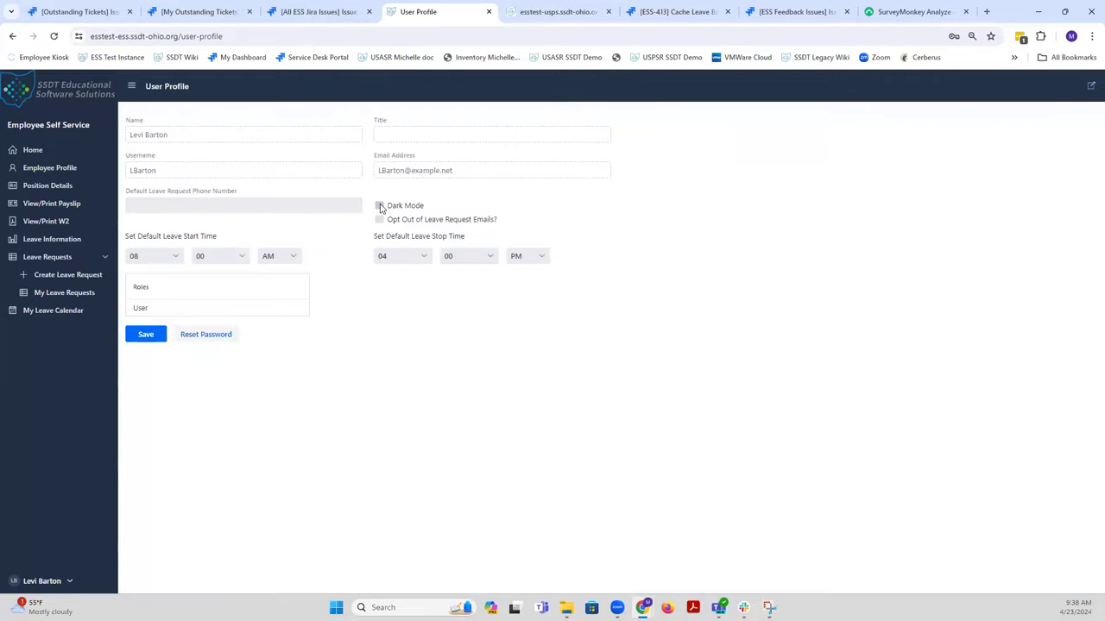